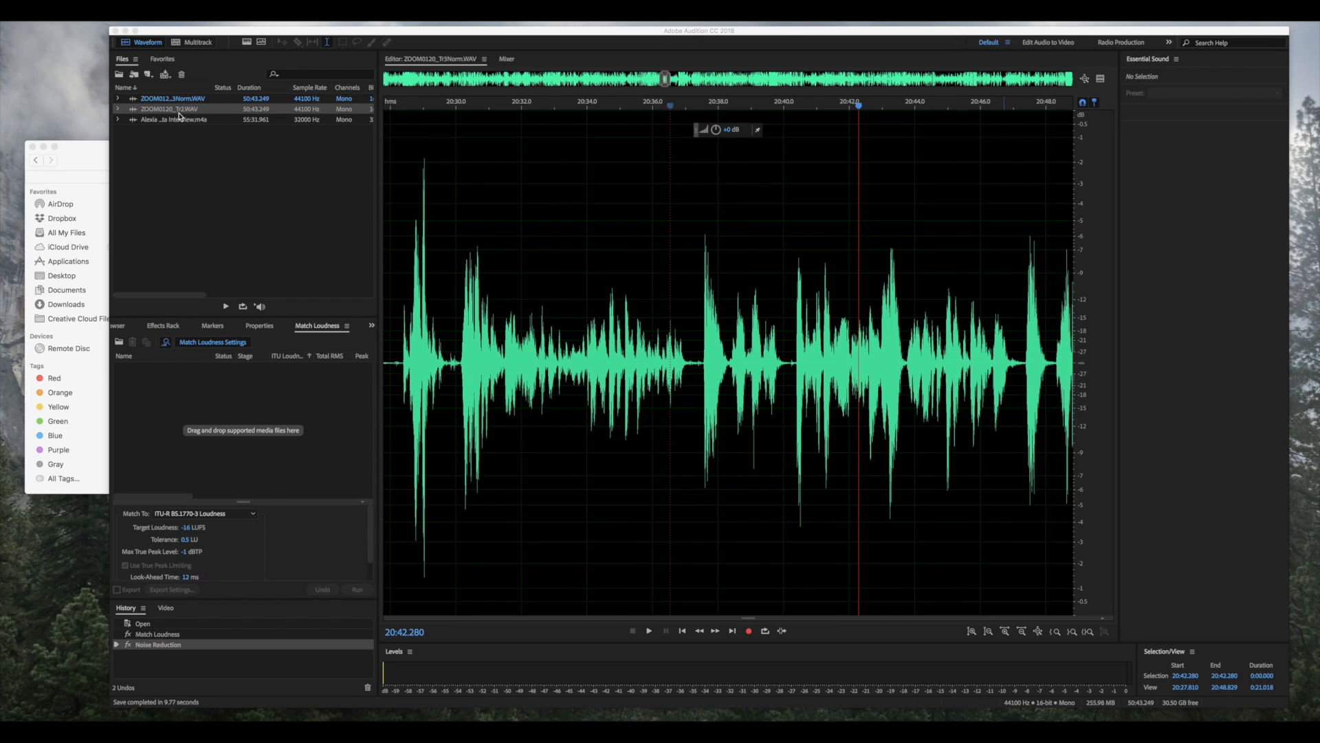
# - Check the interview files in Finder, then return to Audition
pyautogui.click(232, 113)
pyautogui.click(225, 165)
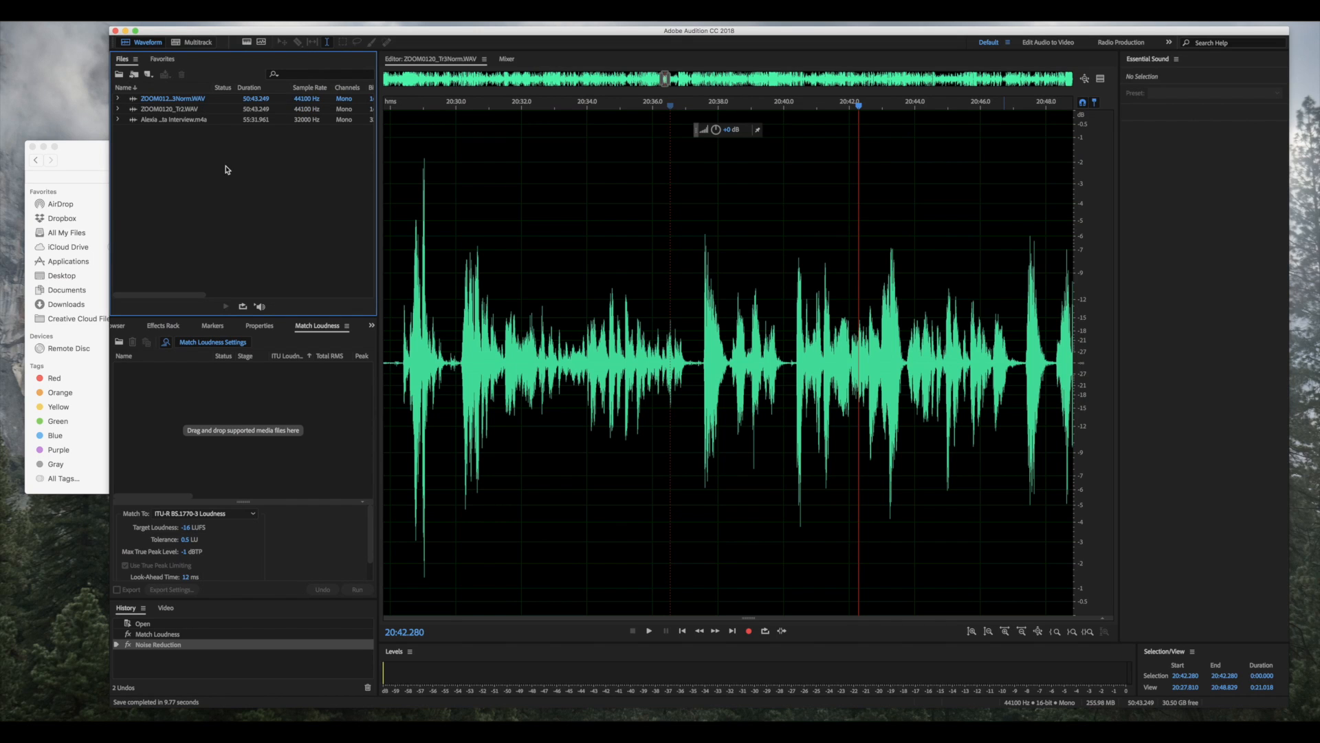
pyautogui.click(69, 167)
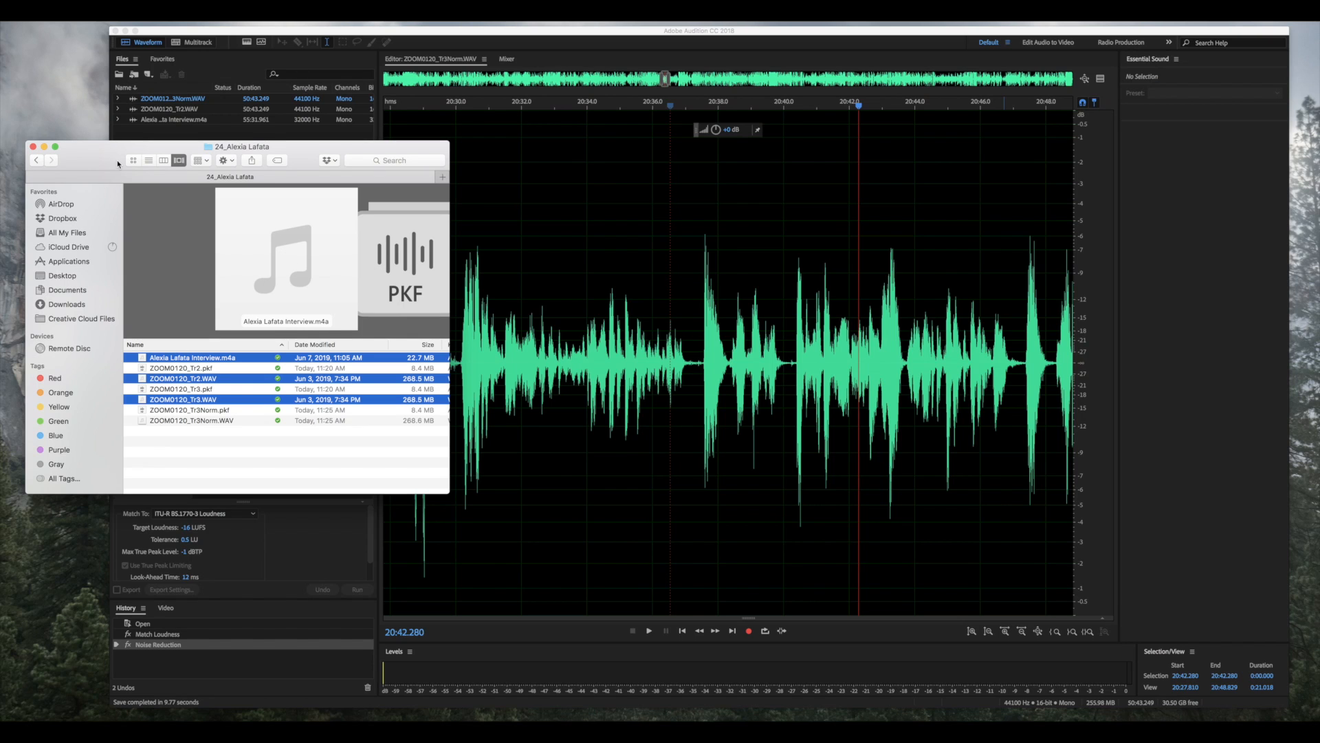
pyautogui.click(152, 136)
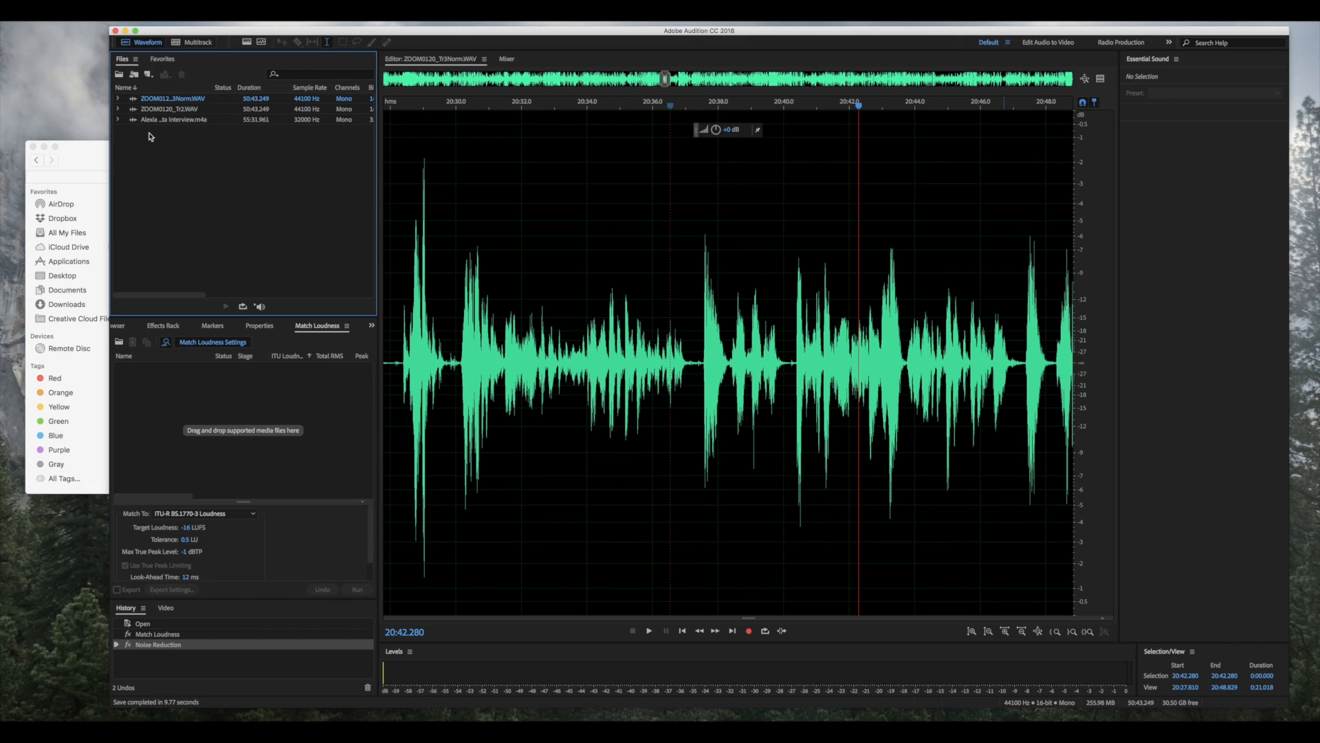
# - Queue ZOOM0120_Tr2.WAV in Match Loudness and bring that panel forward to see -36 LUFS
pyautogui.click(200, 110)
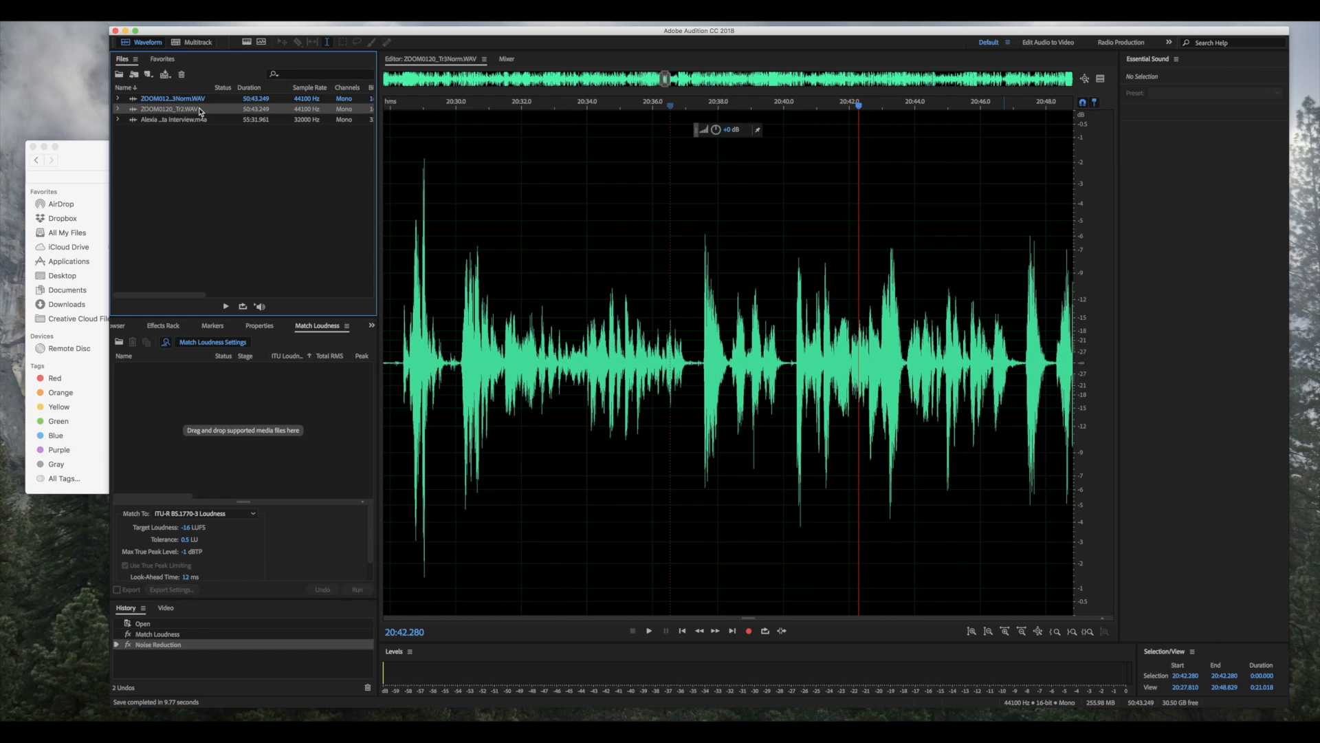
pyautogui.moveTo(176, 112); pyautogui.dragTo(192, 448)
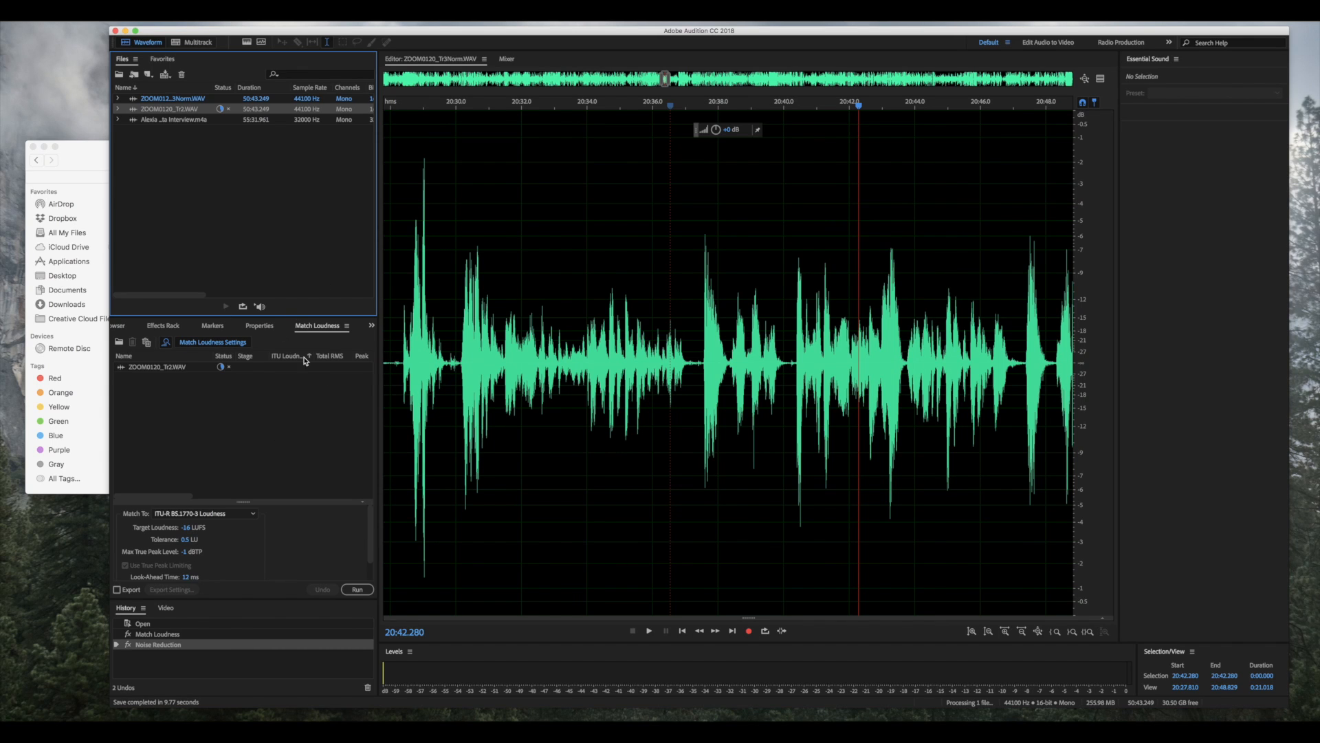
pyautogui.click(304, 8)
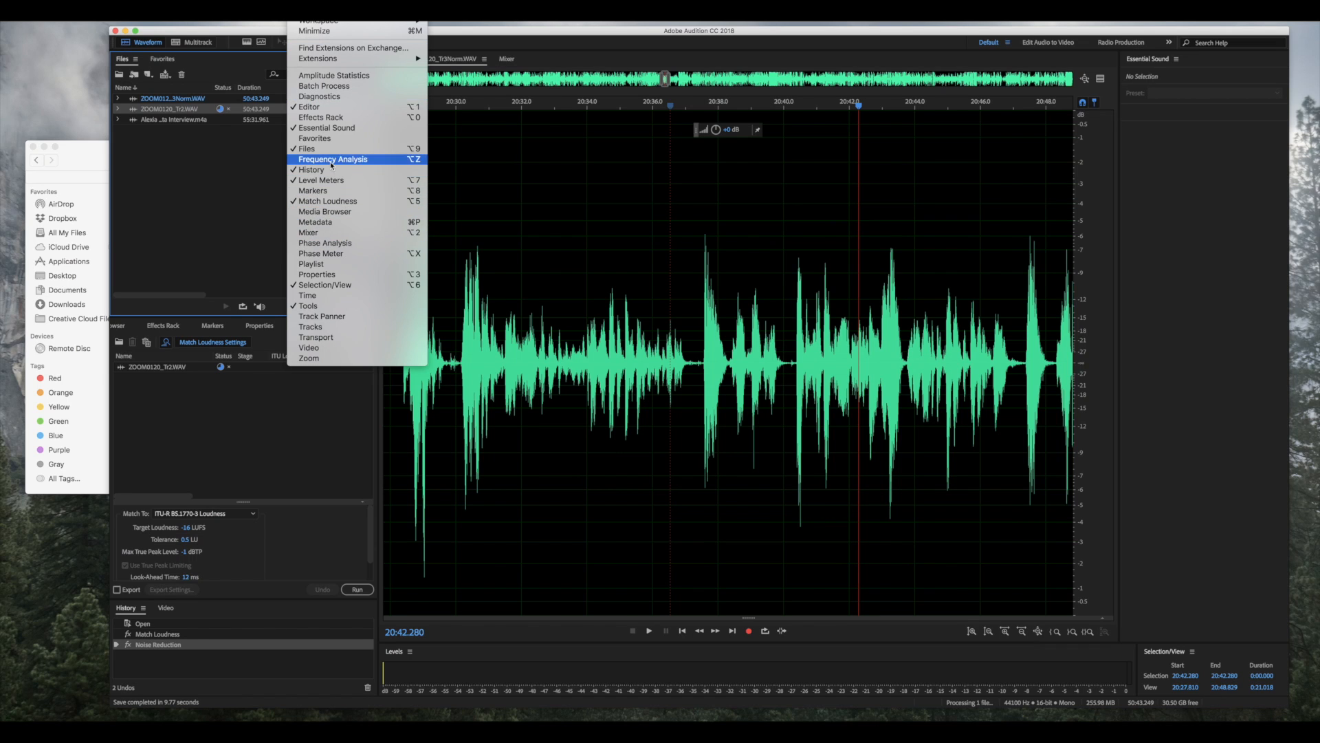
pyautogui.click(343, 201)
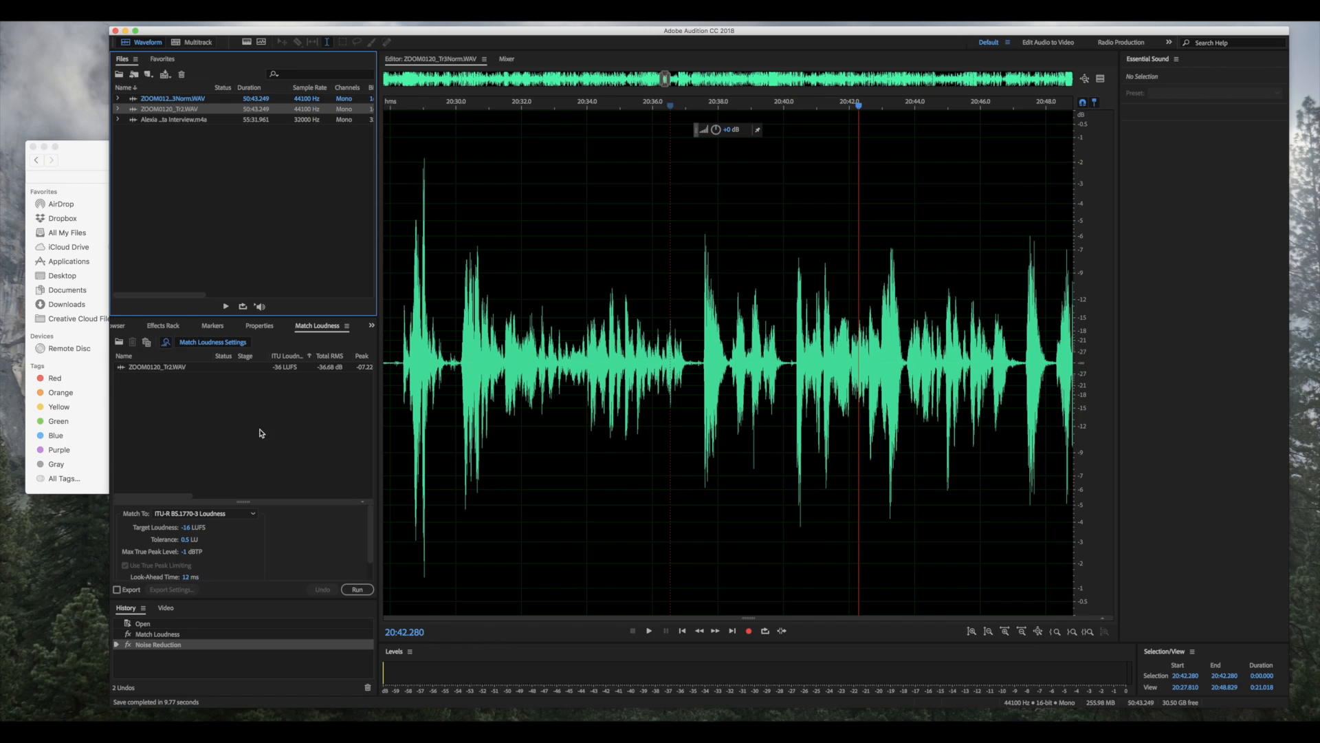
# - Match ZOOM0120_Tr2.WAV to a -16 LUFS target loudness, yielding -17 LUFS
pyautogui.click(311, 368)
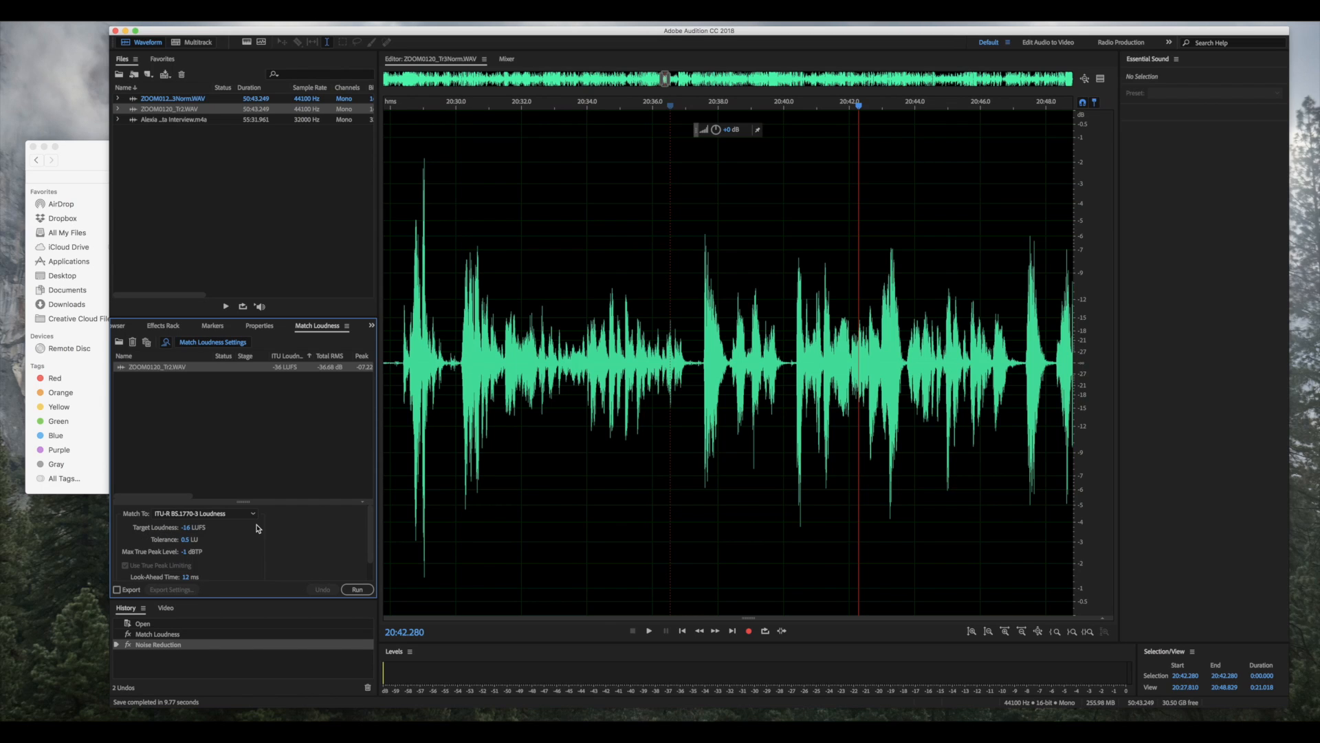
pyautogui.click(186, 528)
pyautogui.write('-1')
pyautogui.press('Return')
pyautogui.click(361, 594)
# - Open ZOOM0120_Tr2.WAV in the waveform editor, zoom in, and rerun loudness matching to reach -17.00 dB RMS
pyautogui.doubleClick(286, 368)
pyautogui.click(643, 429)
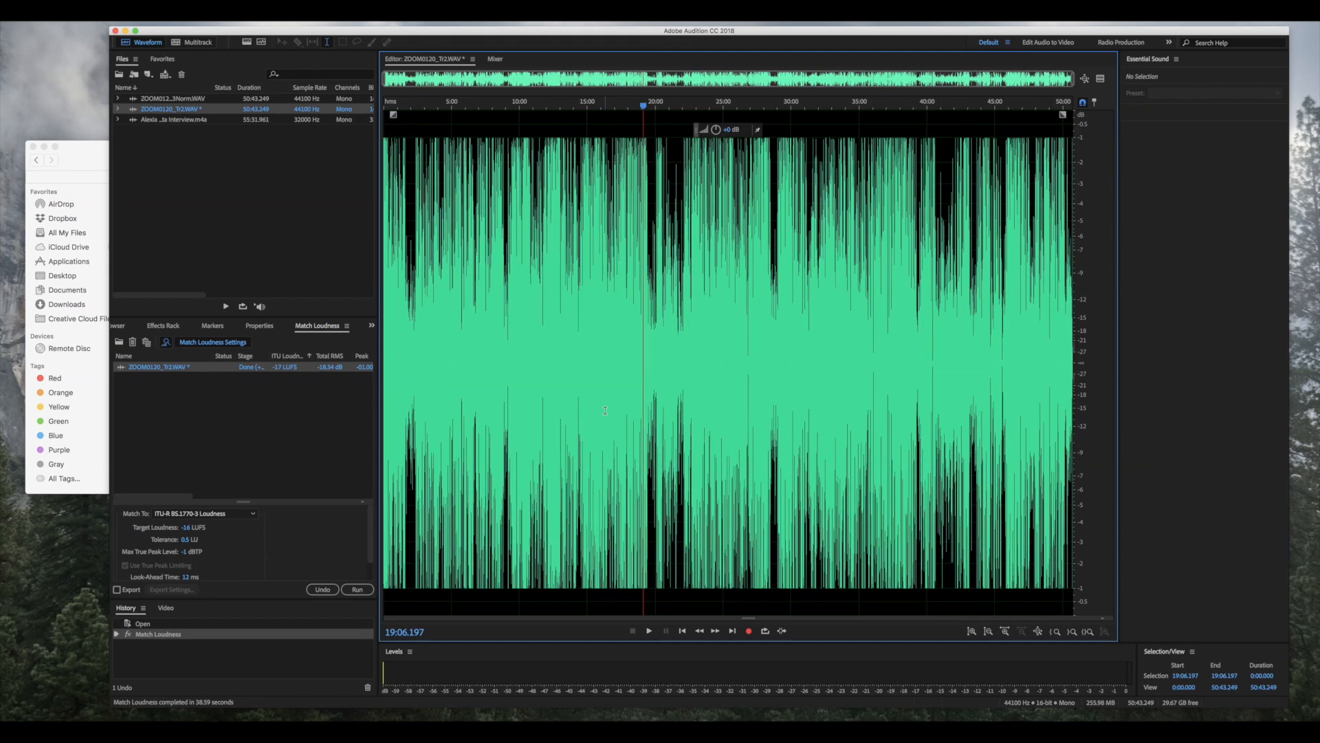
pyautogui.scroll(10, 606, 410)
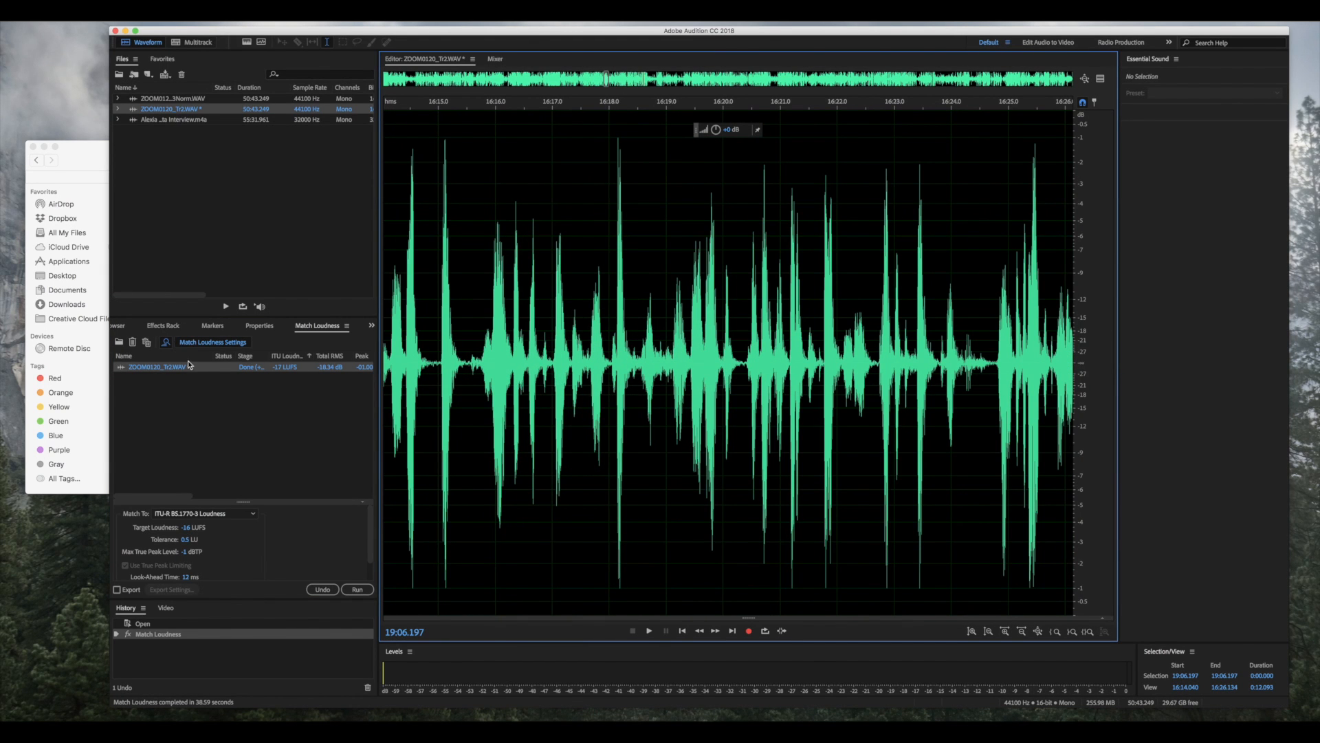
pyautogui.click(206, 369)
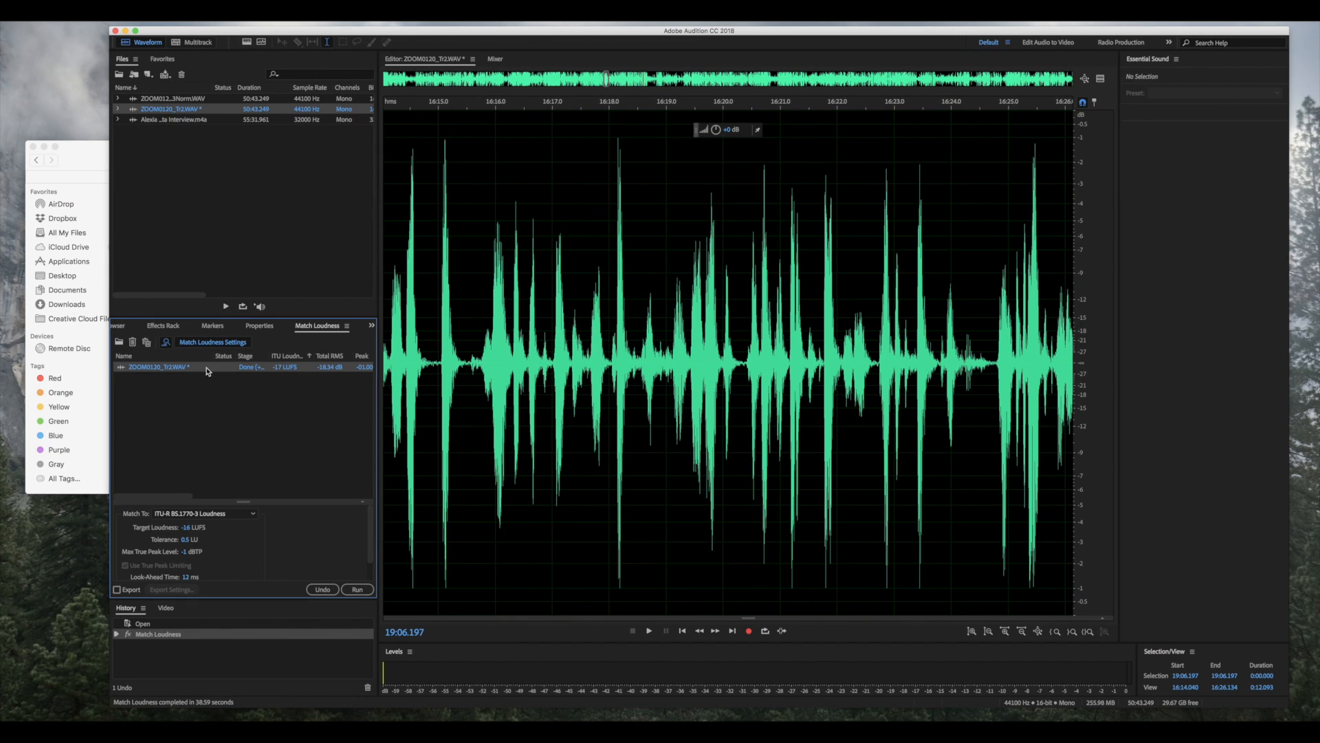
pyautogui.click(358, 592)
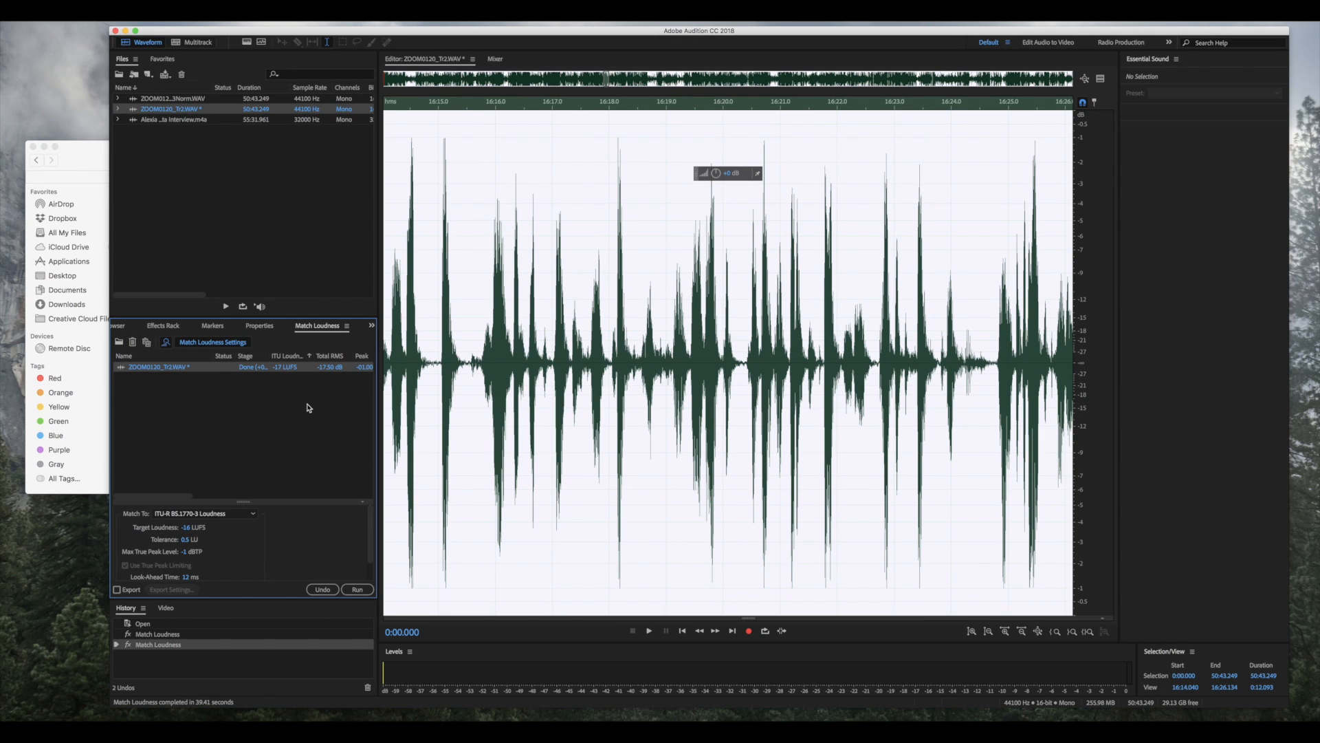
pyautogui.click(546, 359)
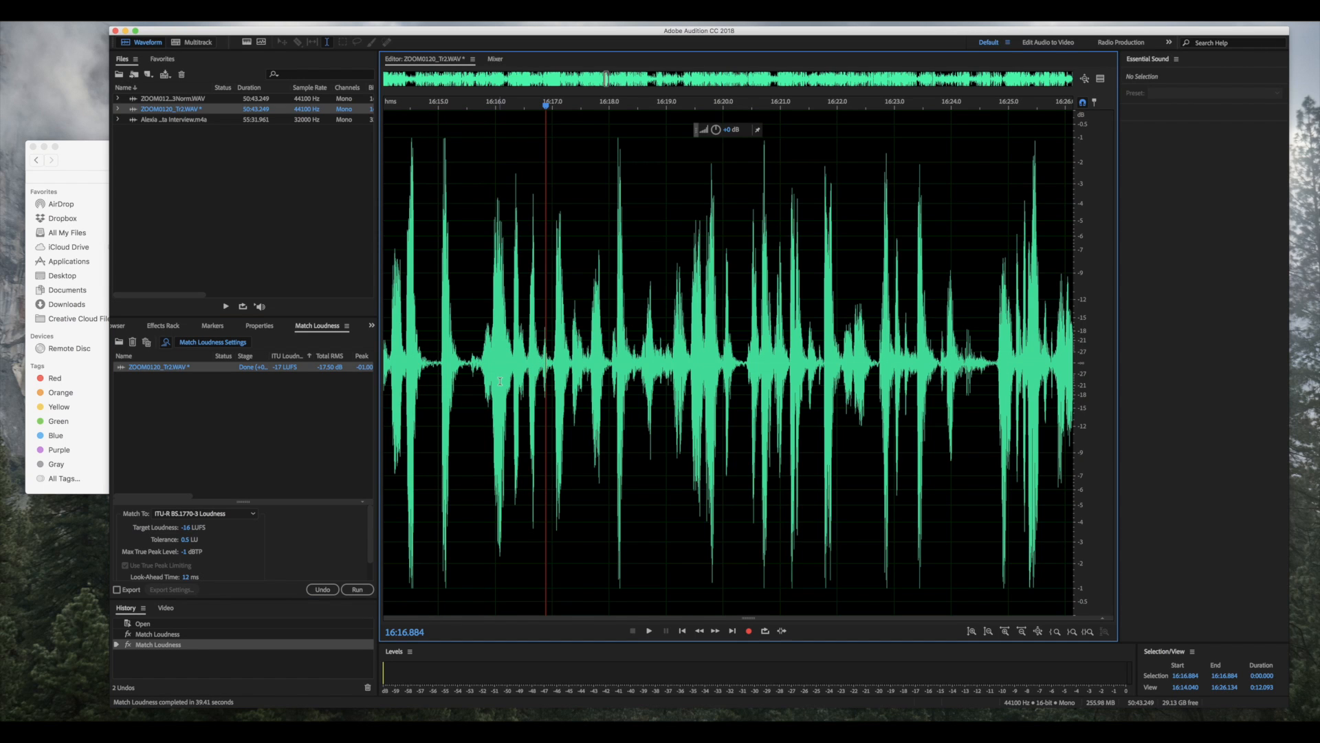
pyautogui.scroll(-4, 773, 376)
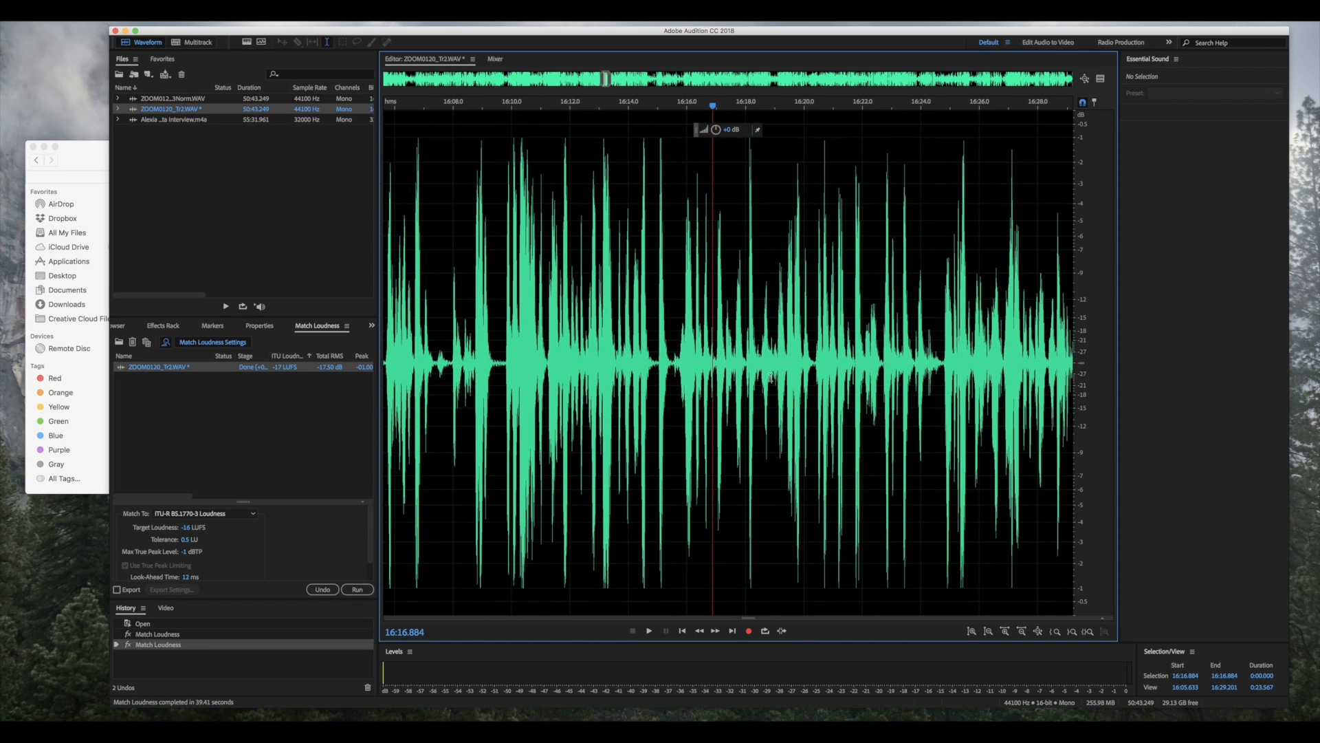
pyautogui.scroll(3, 610, 372)
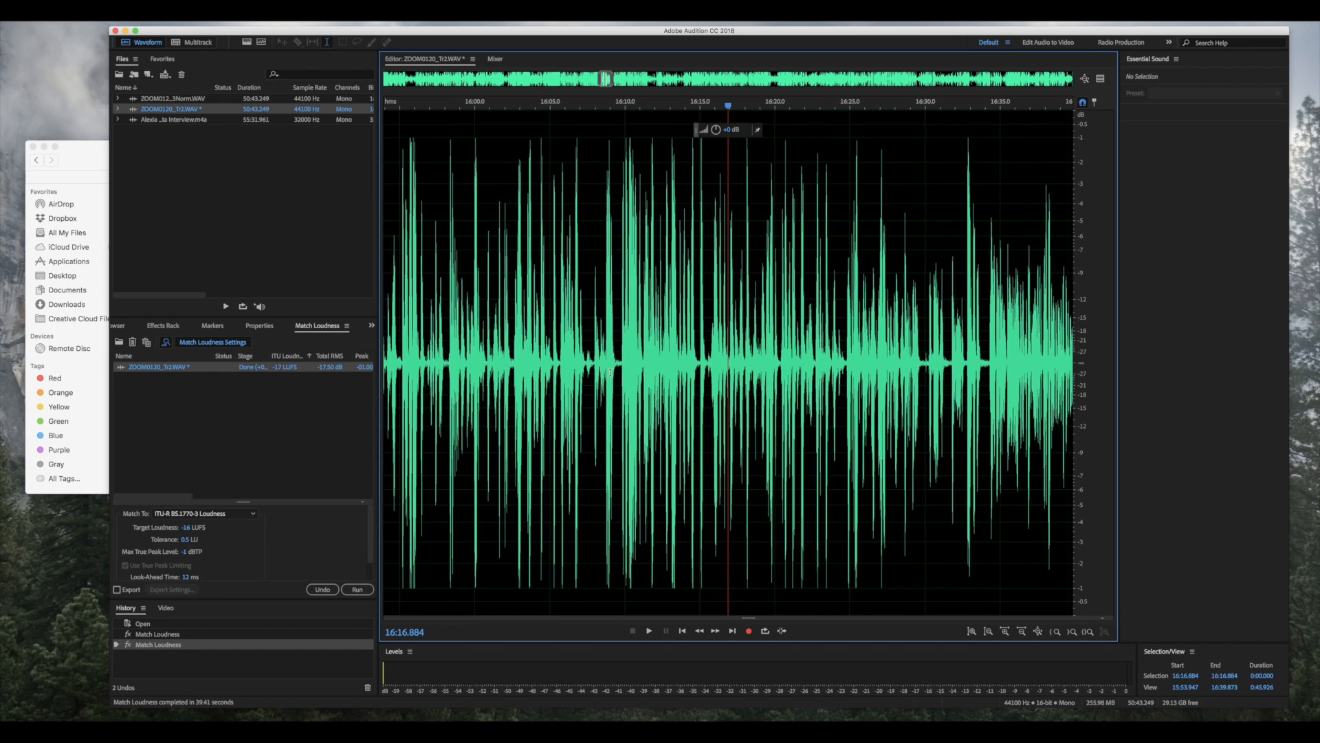
pyautogui.scroll(2, 610, 372)
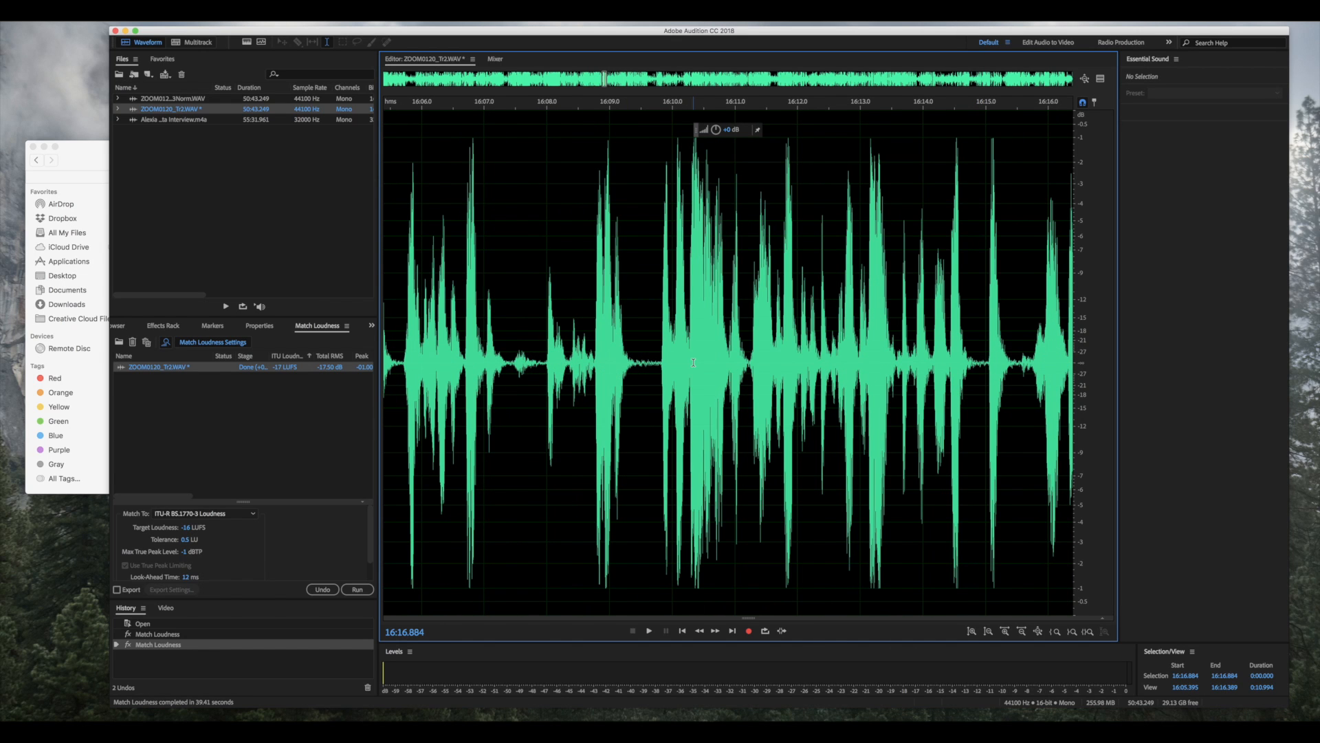
pyautogui.hscroll(-10, 693, 363)
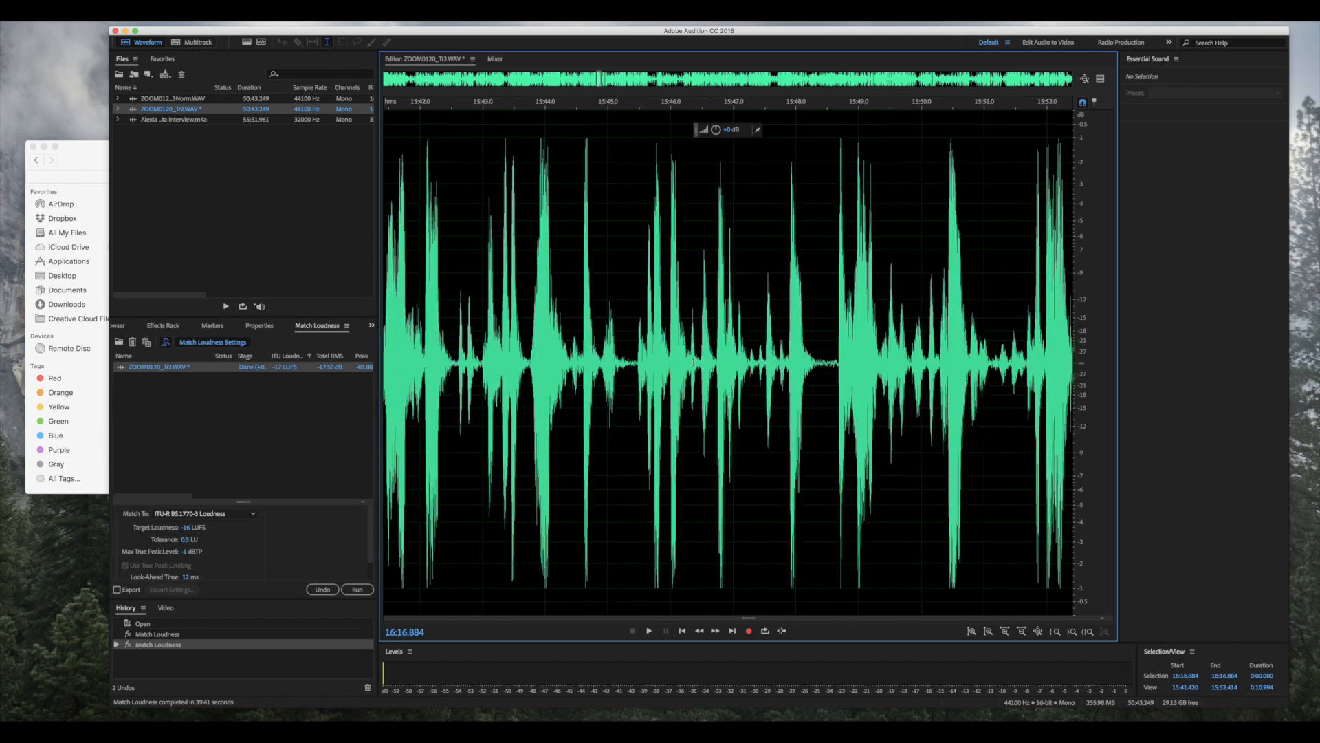
pyautogui.hscroll(-4, 693, 363)
pyautogui.scroll(-5, 693, 363)
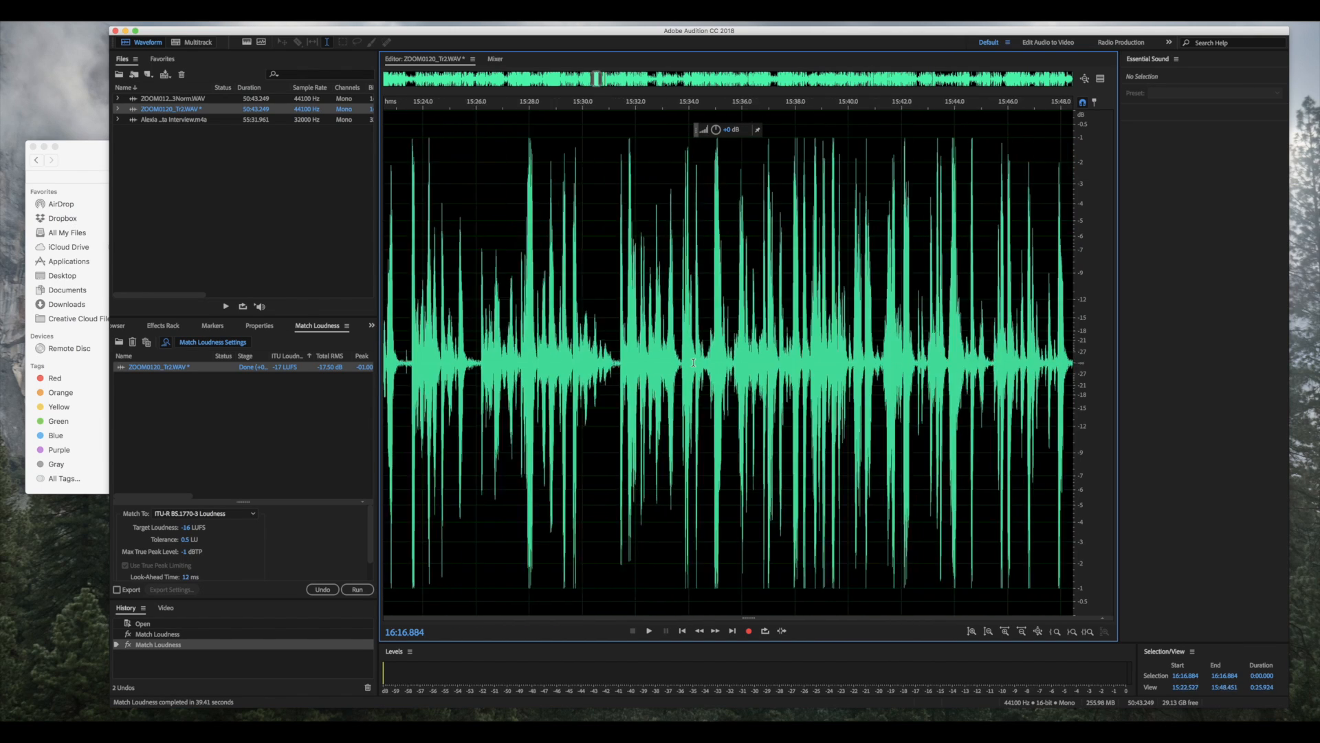
pyautogui.hscroll(-5, 694, 363)
pyautogui.hscroll(-10, 693, 363)
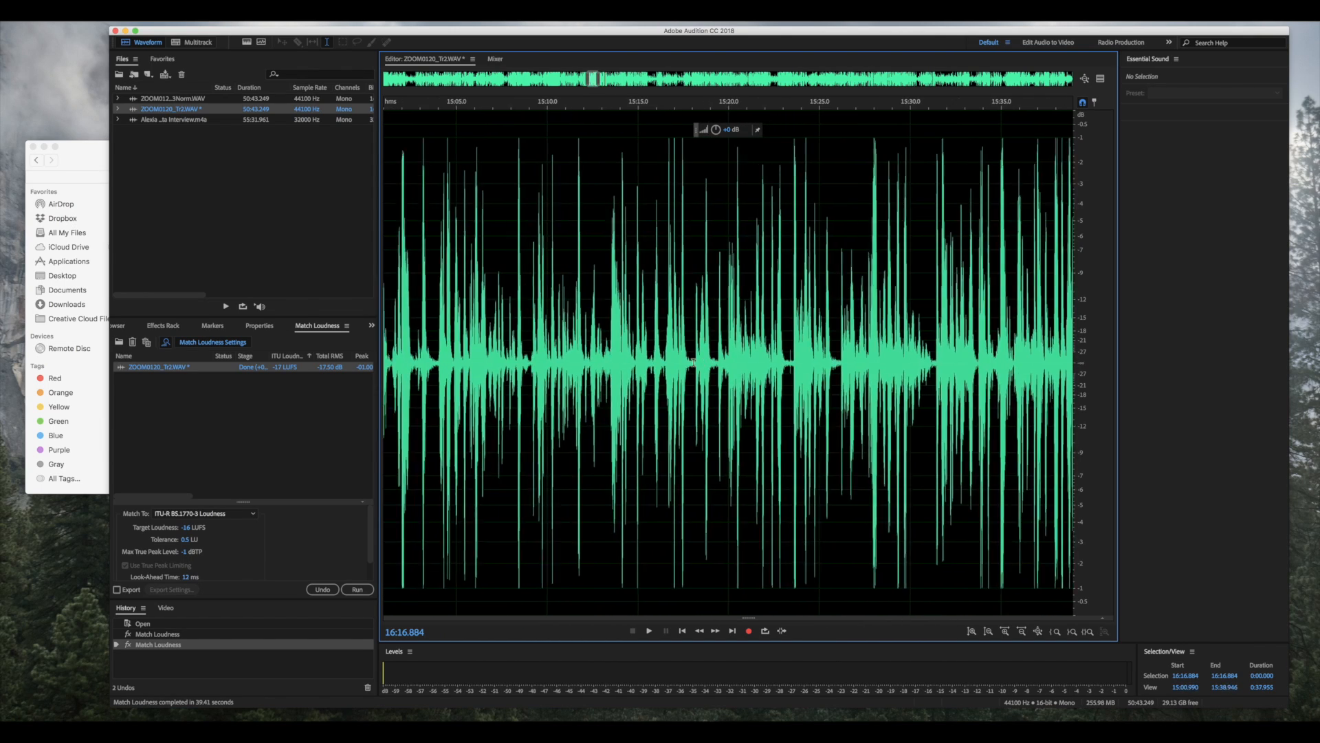
pyautogui.hscroll(-5, 693, 362)
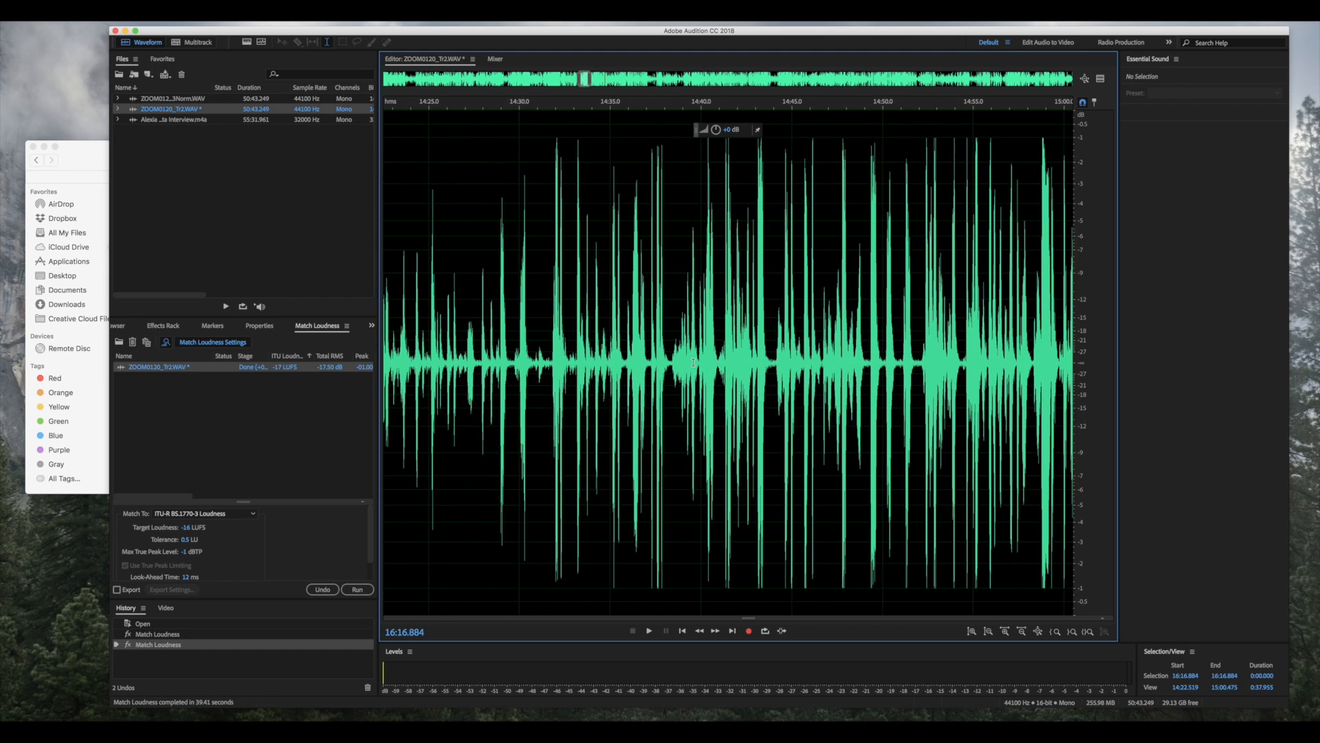
pyautogui.hscroll(-1, 694, 362)
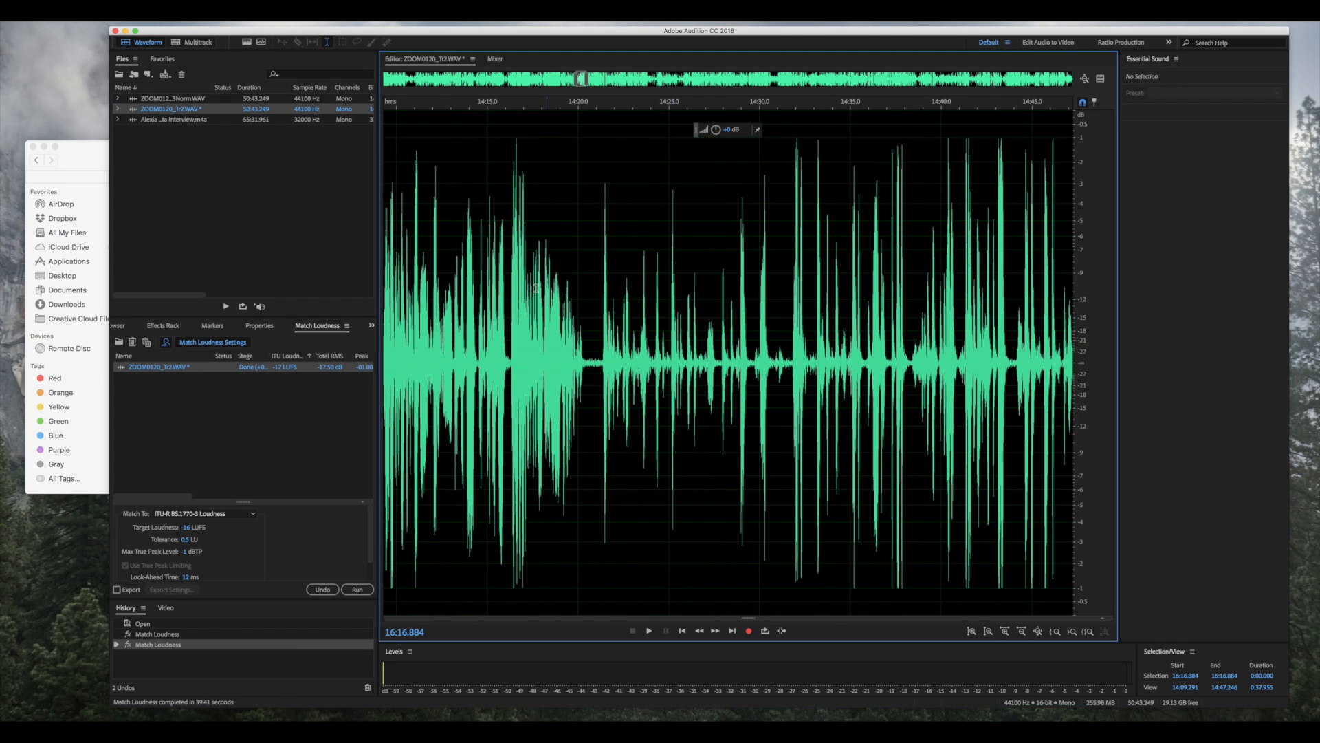
# - Listen to the quiet pause near 14:20 and select it from 14:20.306 to 14:21.295
pyautogui.moveTo(582, 356); pyautogui.dragTo(603, 363)
pyautogui.click(588, 298)
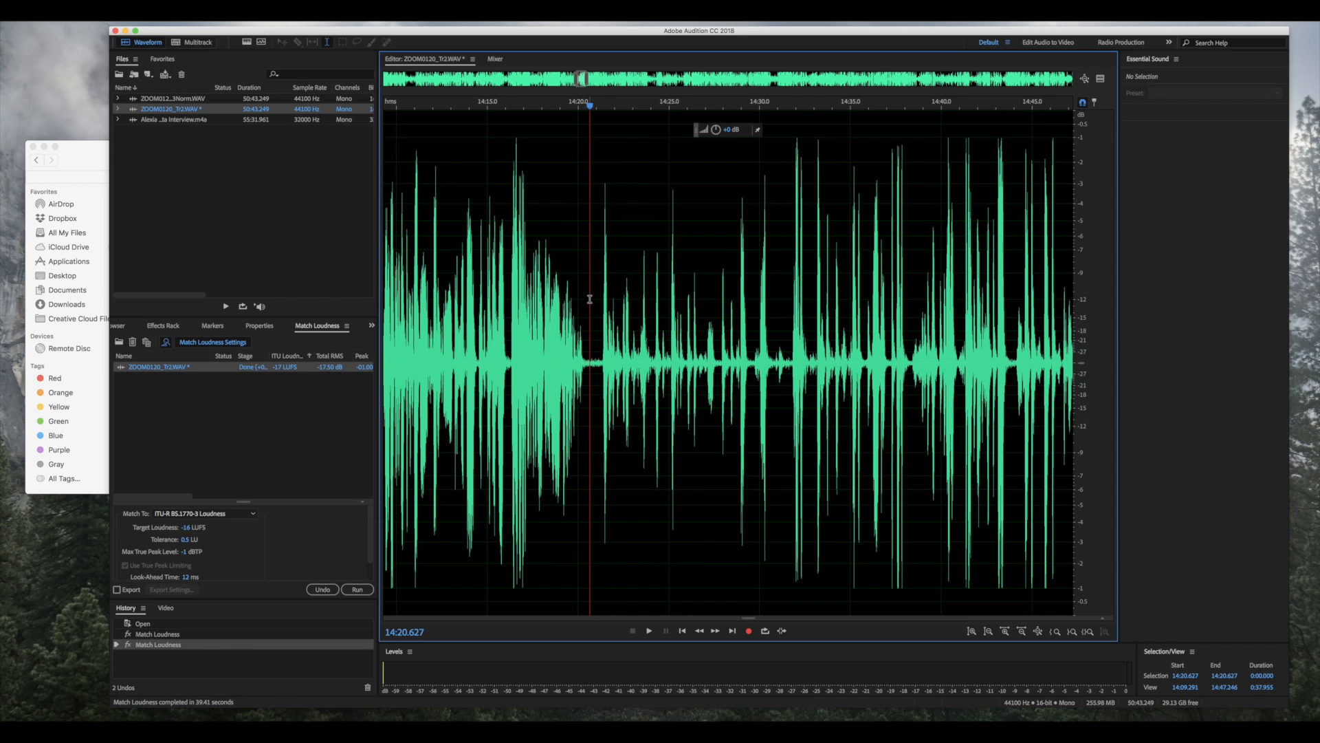
pyautogui.press('space')
pyautogui.press('space')
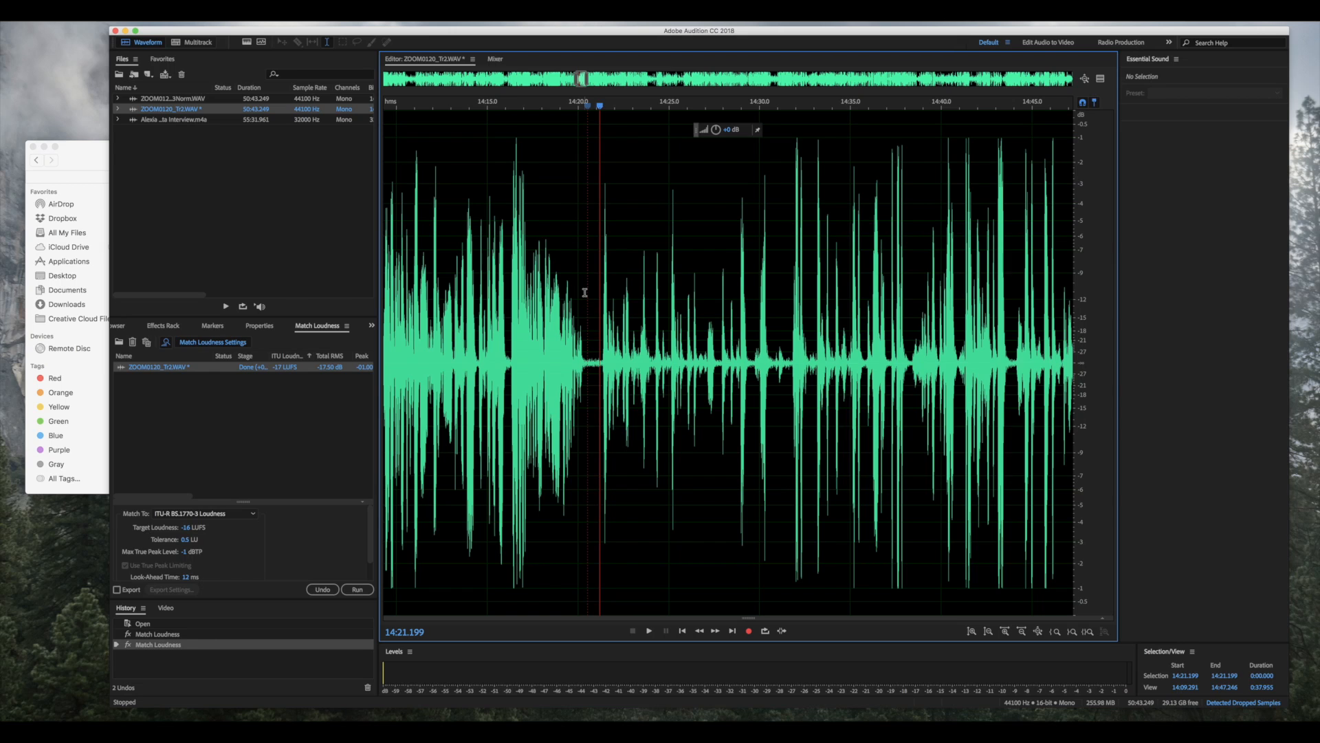
pyautogui.click(585, 293)
pyautogui.press('XF86AudioRaiseVolume')
pyautogui.press('XF86AudioRaiseVolume')
pyautogui.press('space')
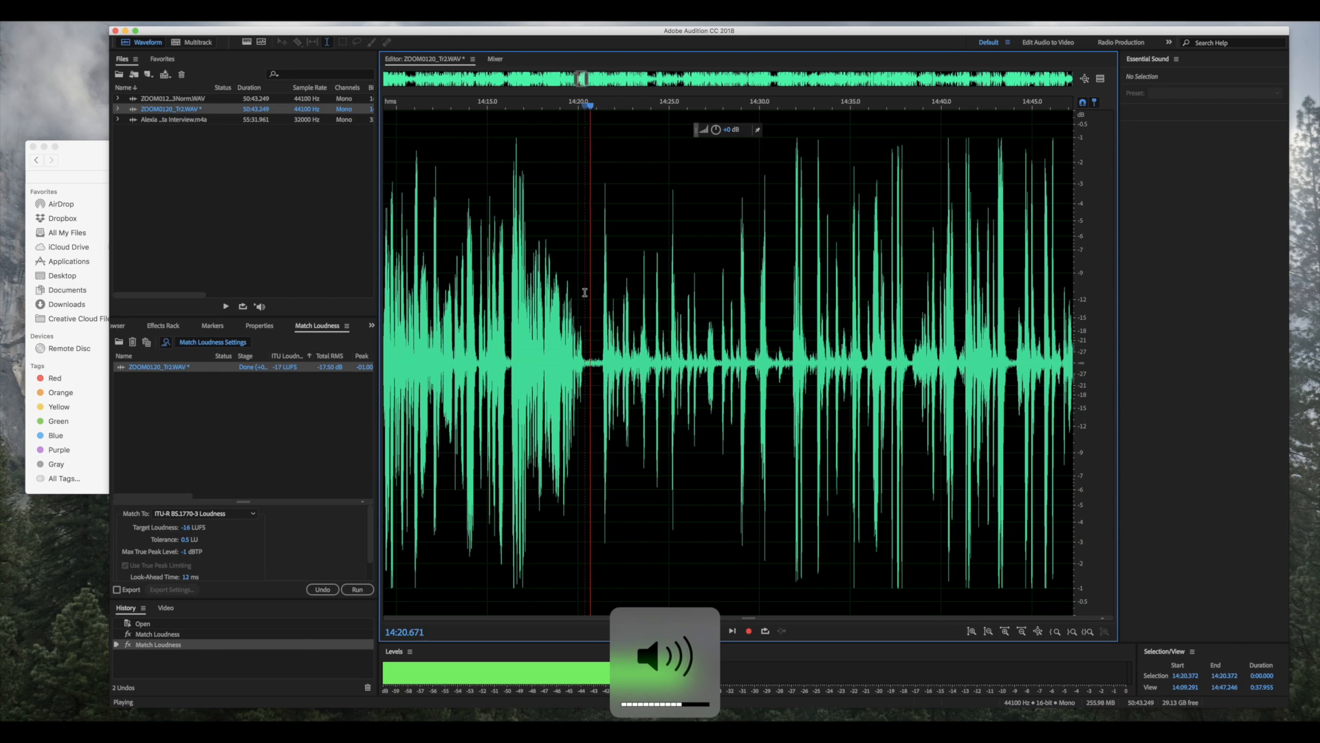
pyautogui.press('space')
pyautogui.click(587, 309)
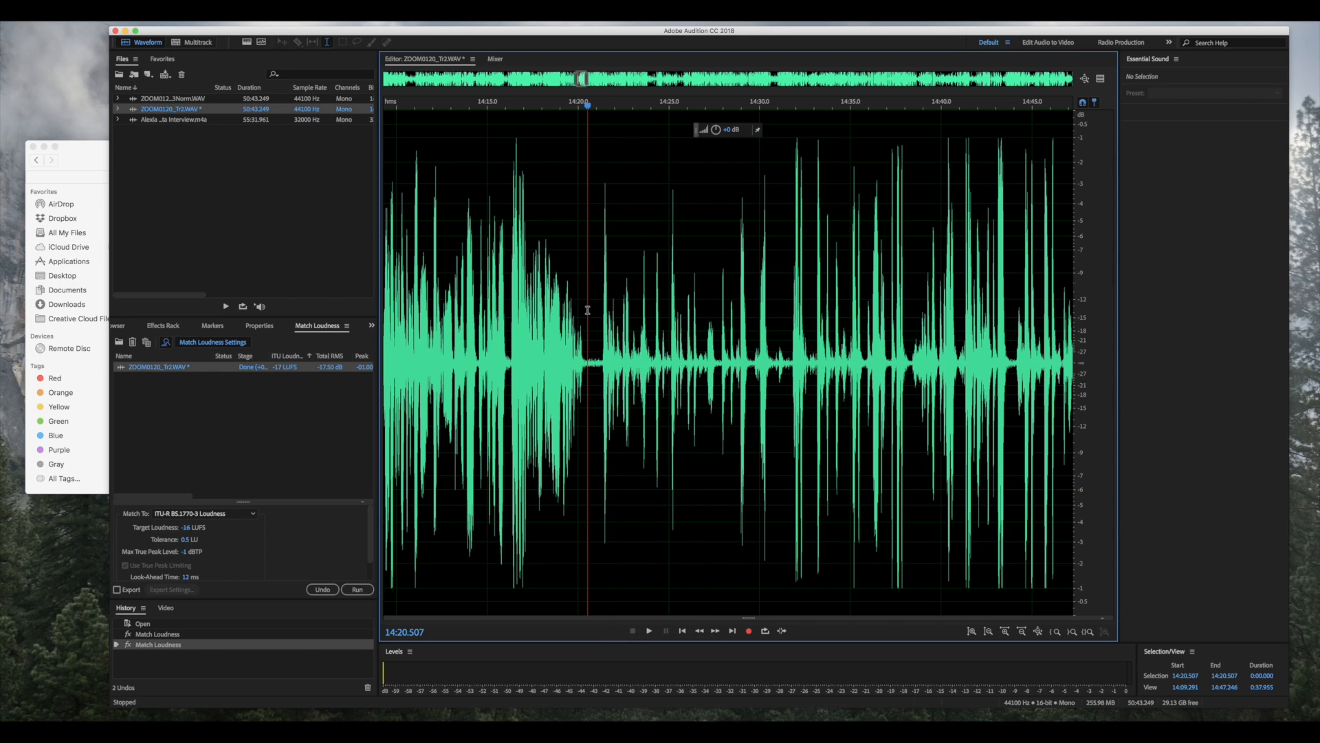
pyautogui.press('XF86AudioRaiseVolume')
pyautogui.click(586, 291)
pyautogui.press('space')
pyautogui.press('space')
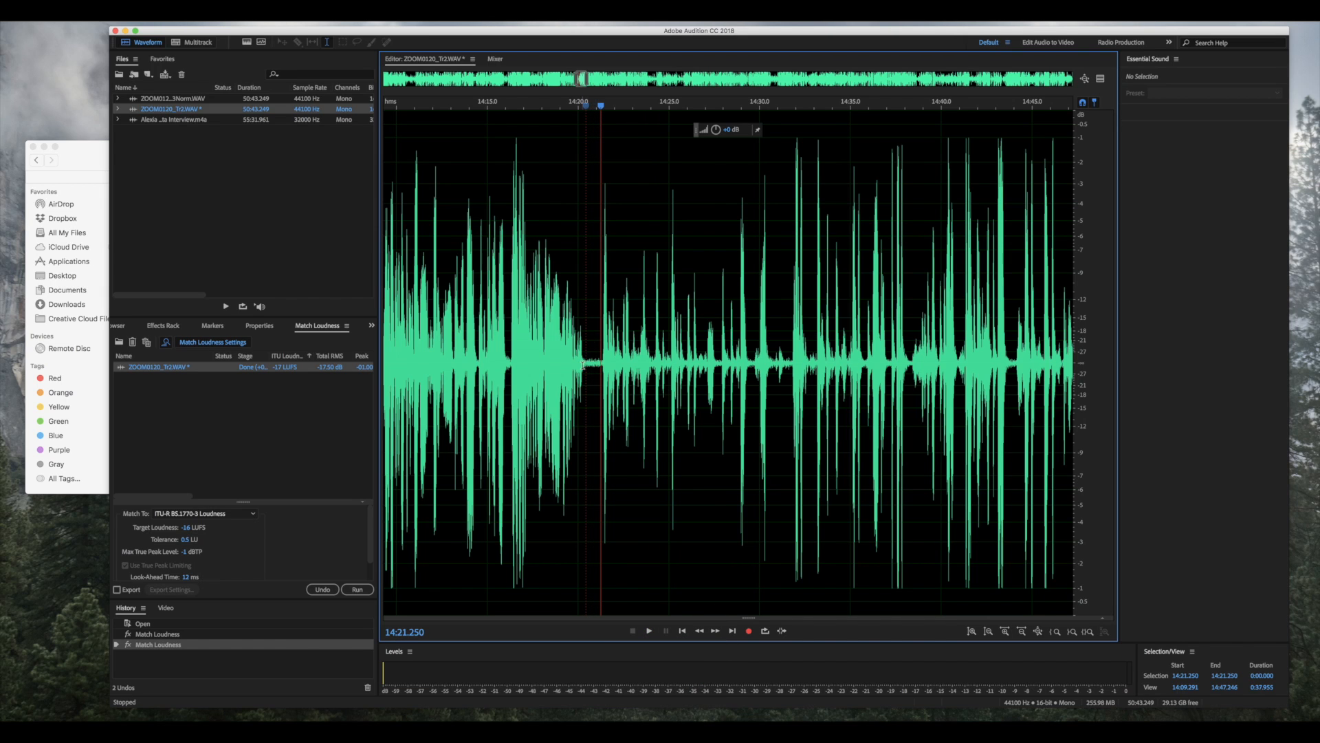
pyautogui.moveTo(584, 357); pyautogui.dragTo(602, 362)
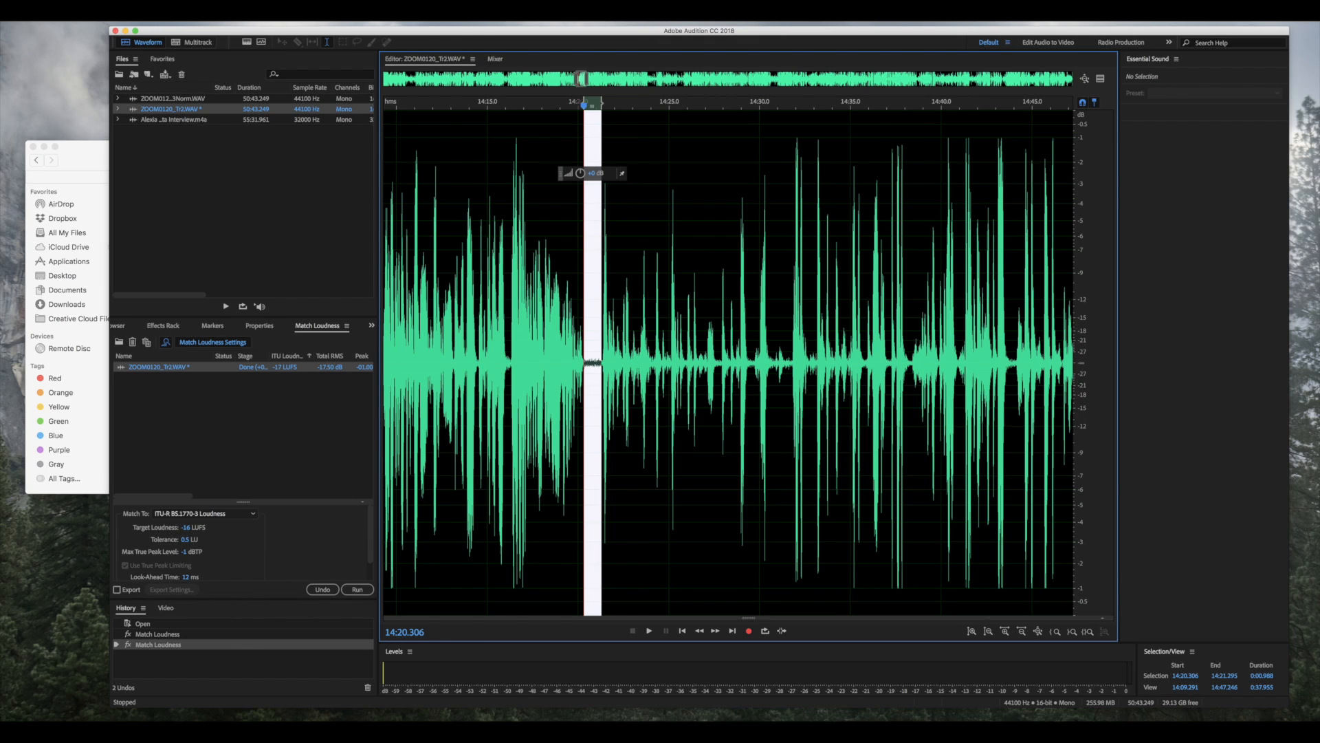
# - Show the Noise Reduction / Restoration submenu under Effects
pyautogui.click(306, 9)
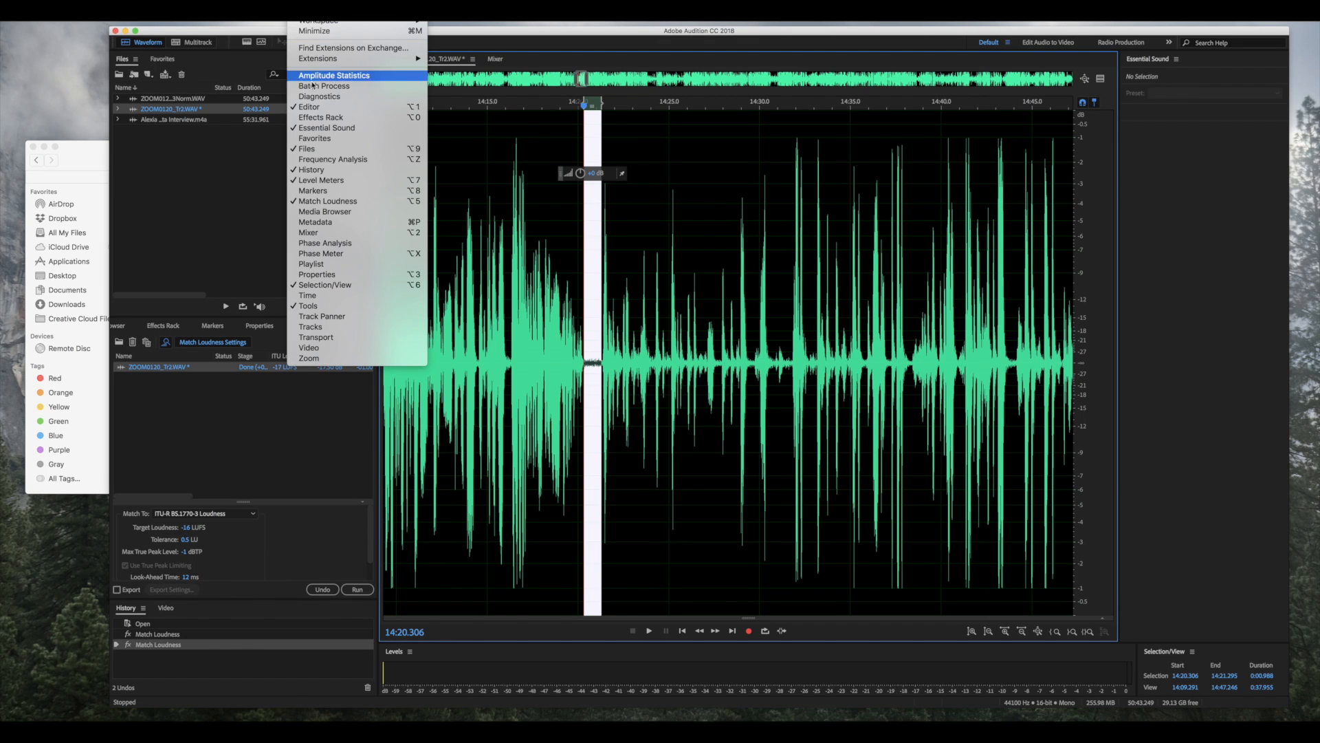
pyautogui.moveTo(200, 8)
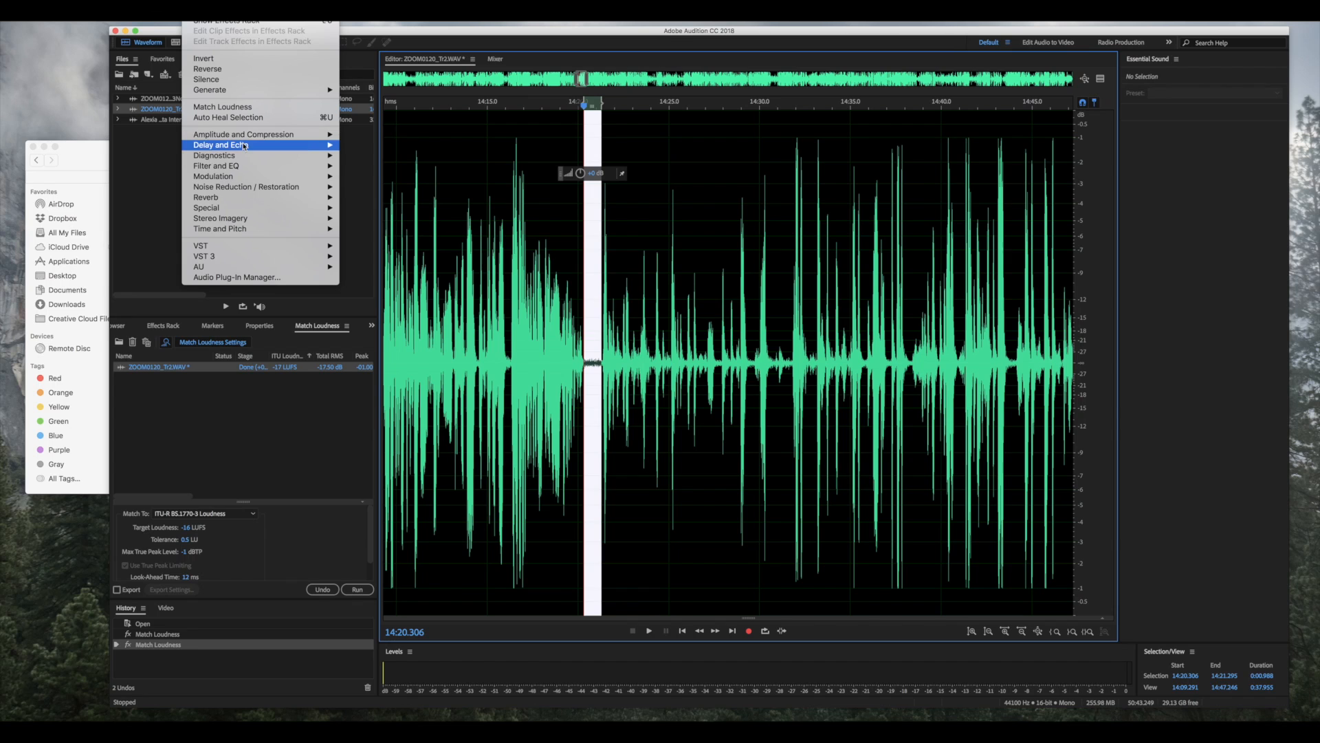
pyautogui.moveTo(249, 188)
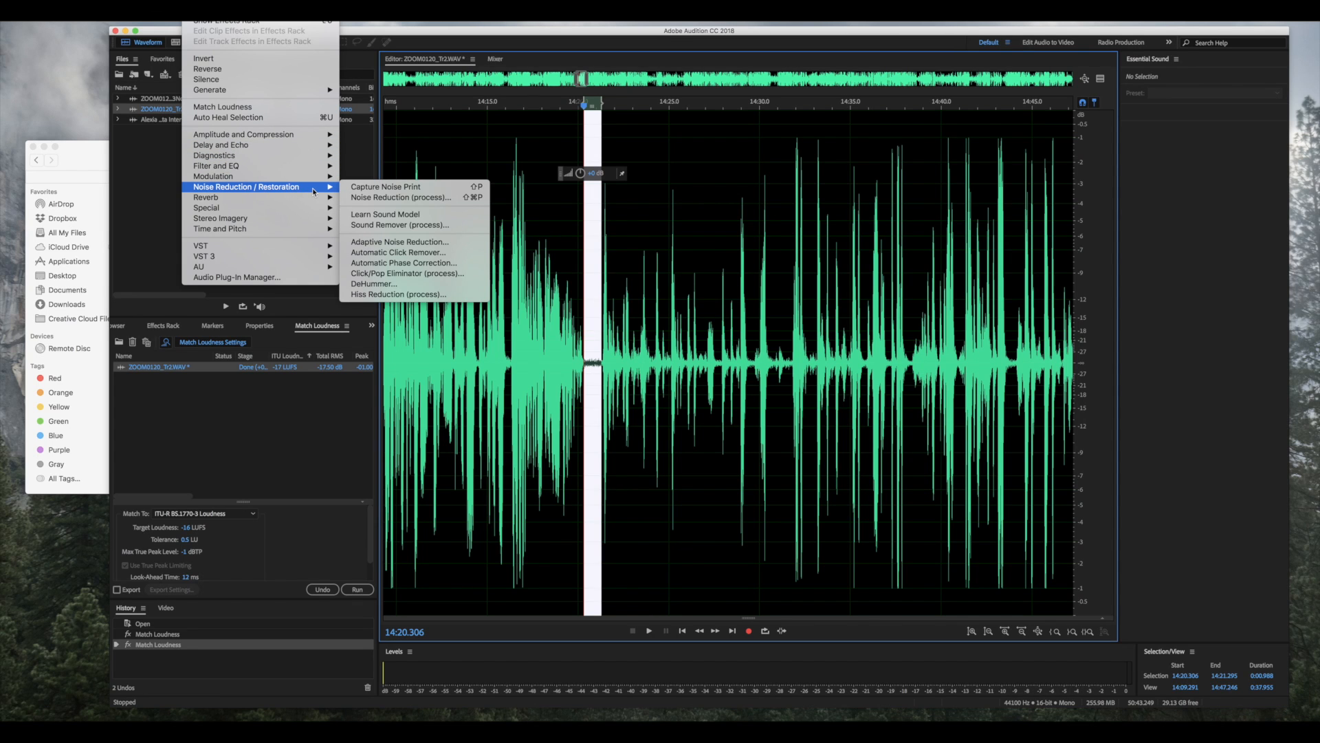
# - In Noise Reduction (process), capture the 14:20 pause as the noise print and select the entire file
pyautogui.click(396, 198)
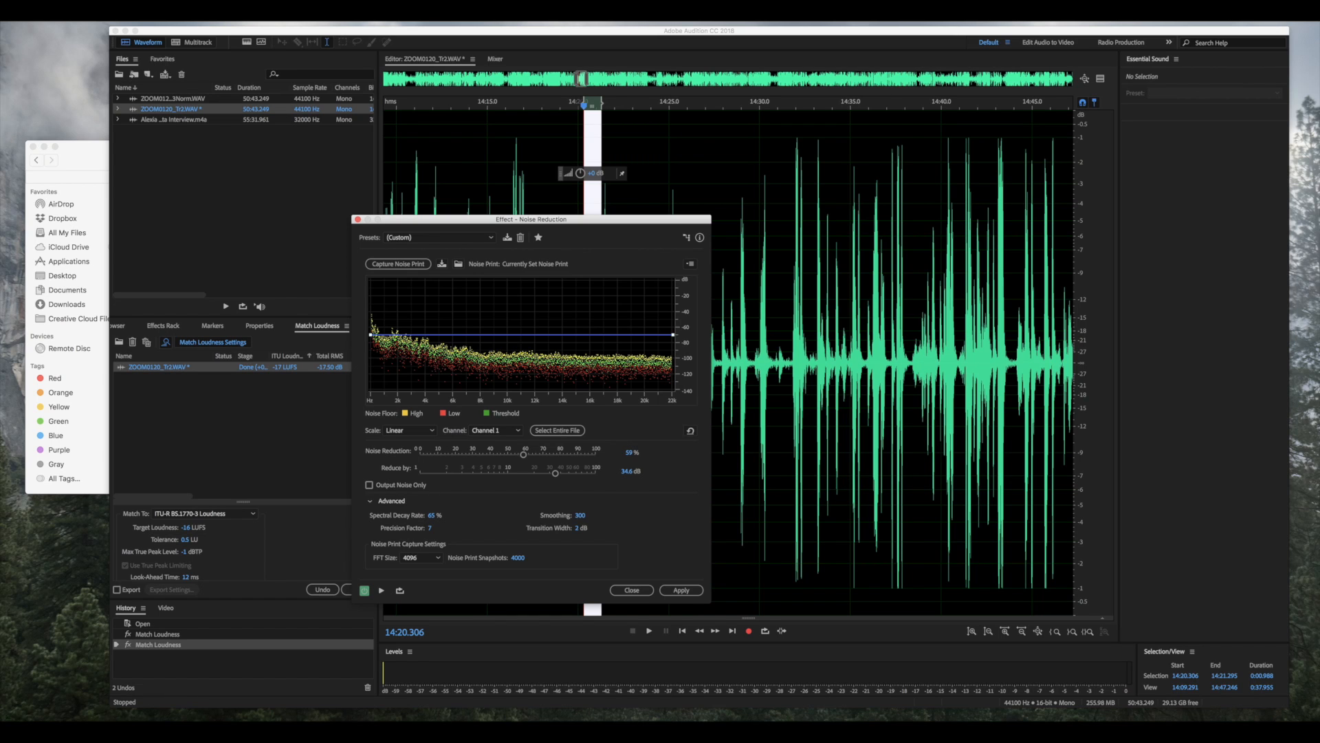
pyautogui.click(395, 264)
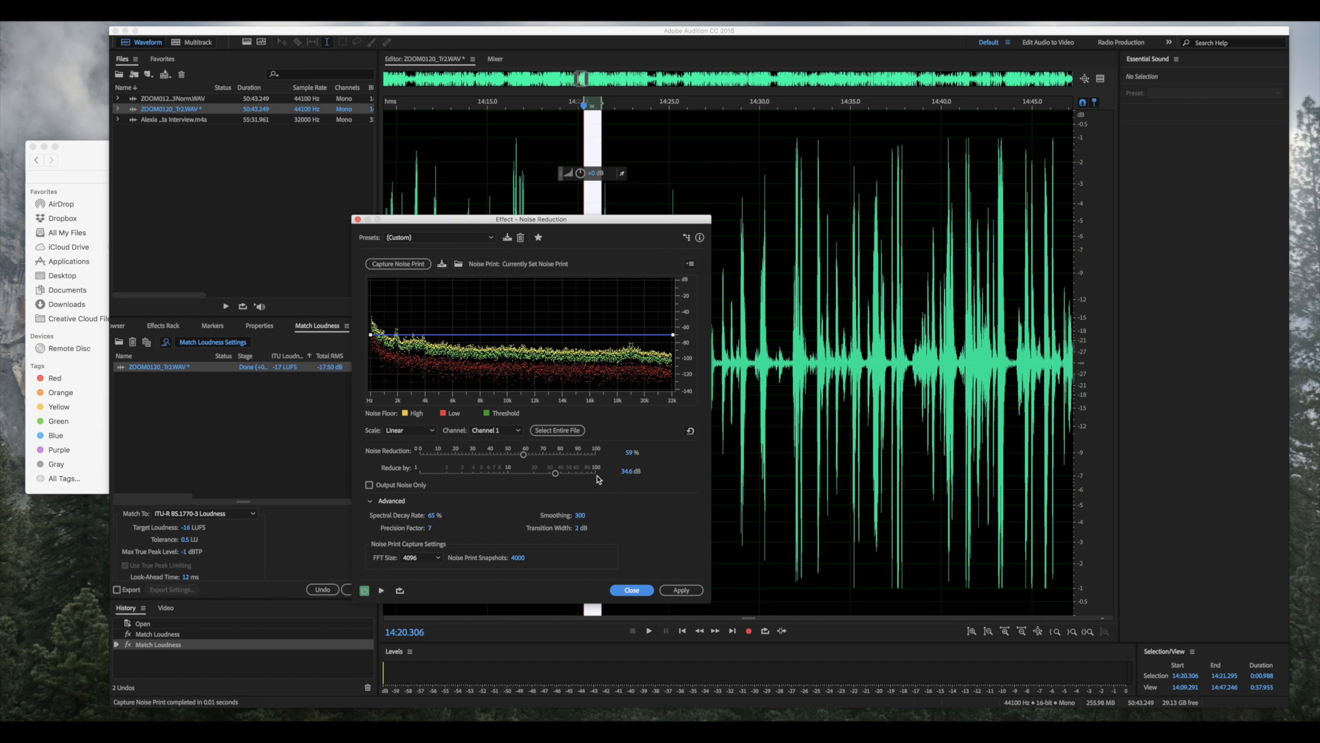
pyautogui.click(569, 432)
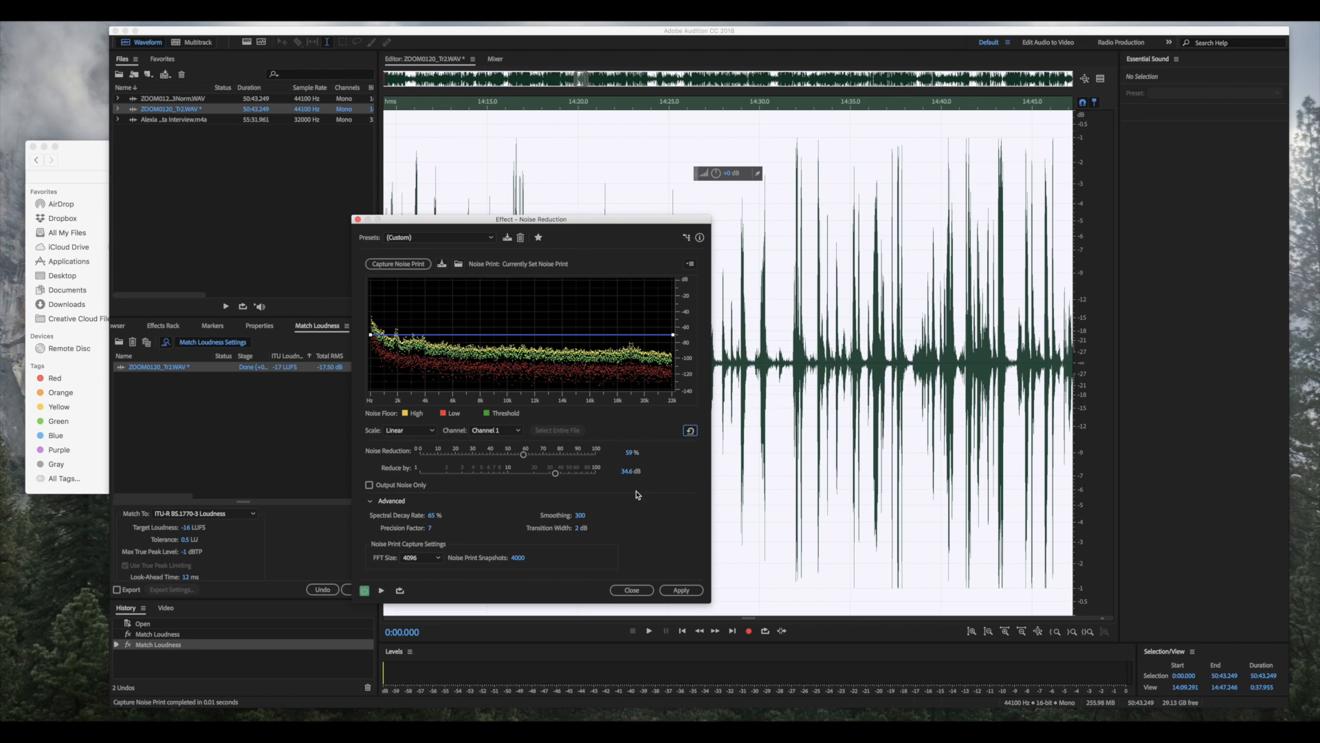
# - Apply Noise Reduction across the whole ZOOM0120_Tr2.WAV recording
pyautogui.click(677, 590)
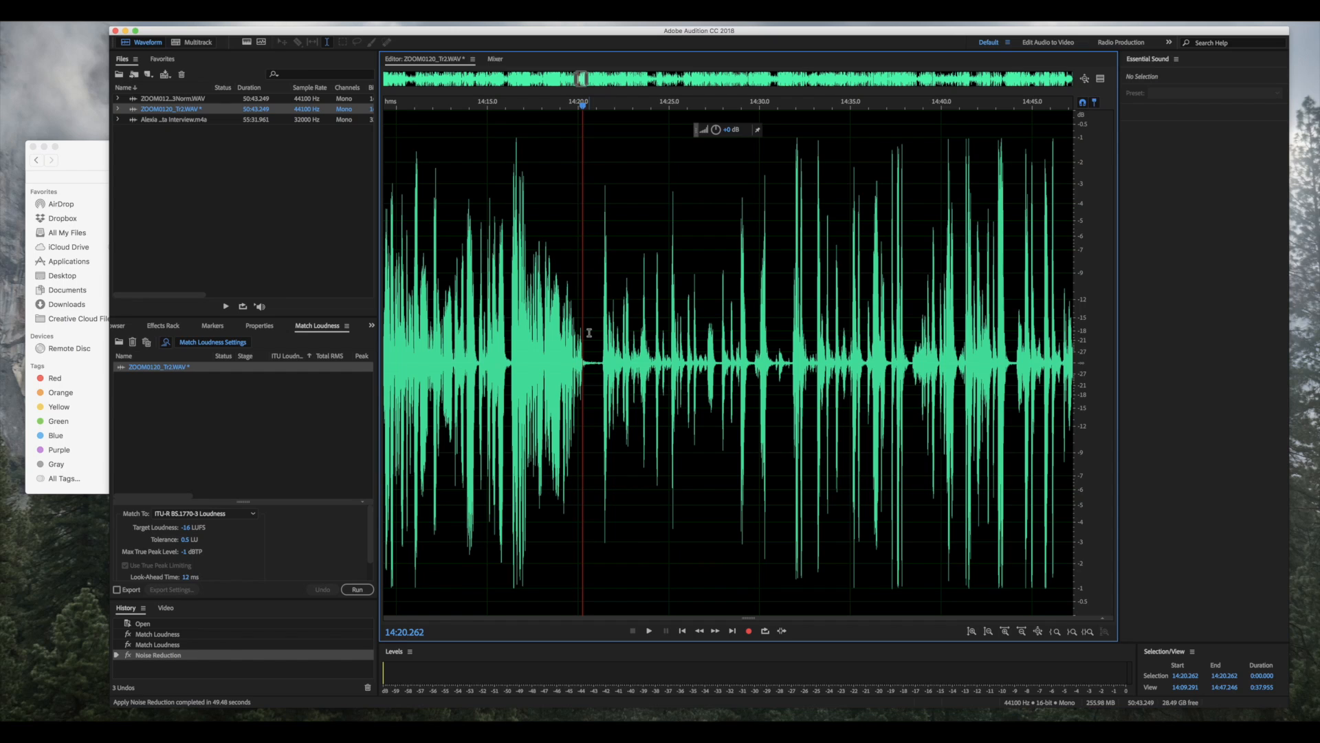
pyautogui.click(589, 334)
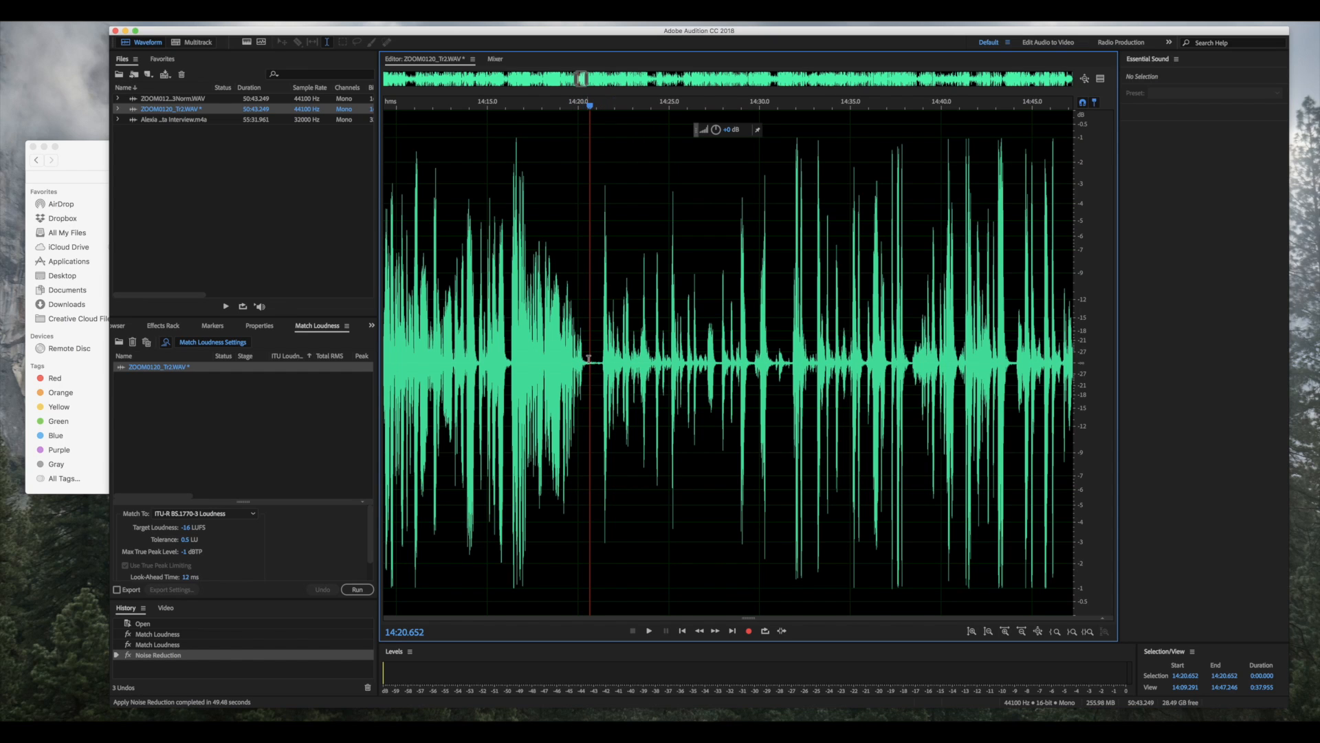
pyautogui.click(588, 358)
pyautogui.click(575, 337)
pyautogui.press('space')
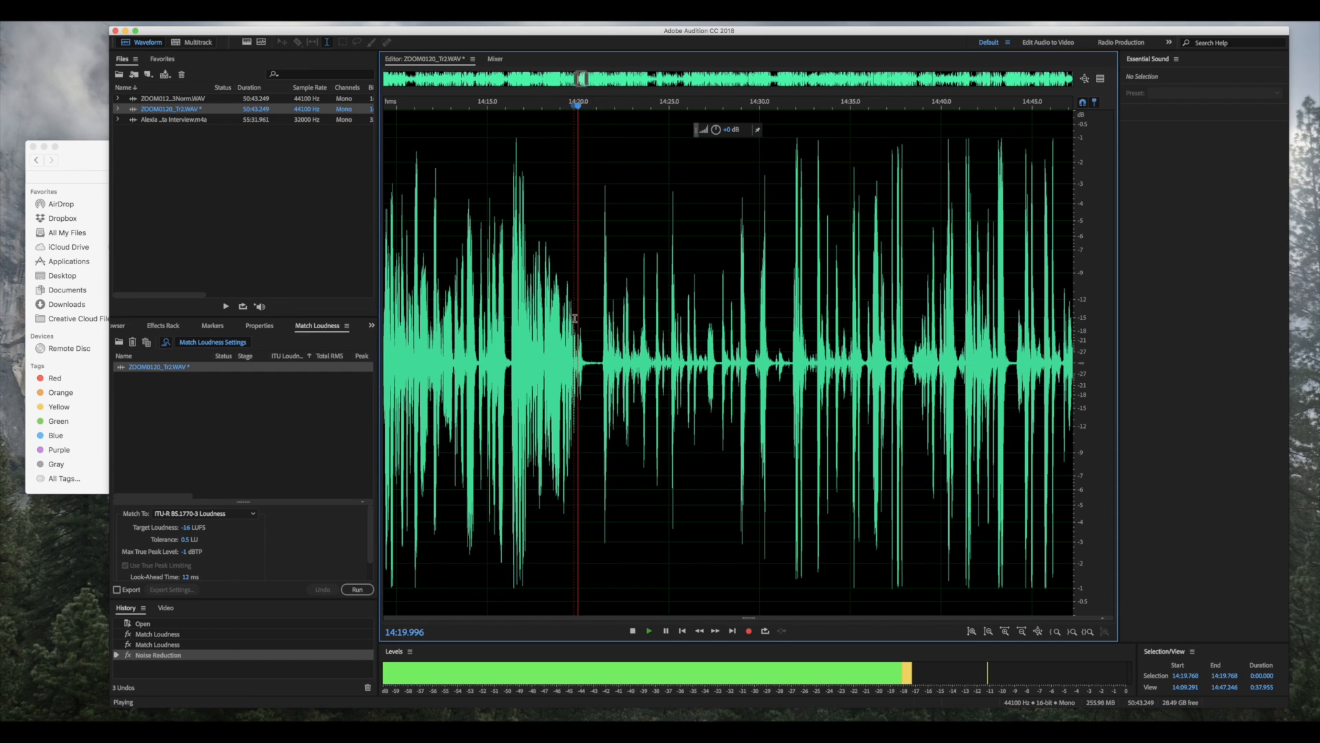
pyautogui.press('XF86AudioRaiseVolume')
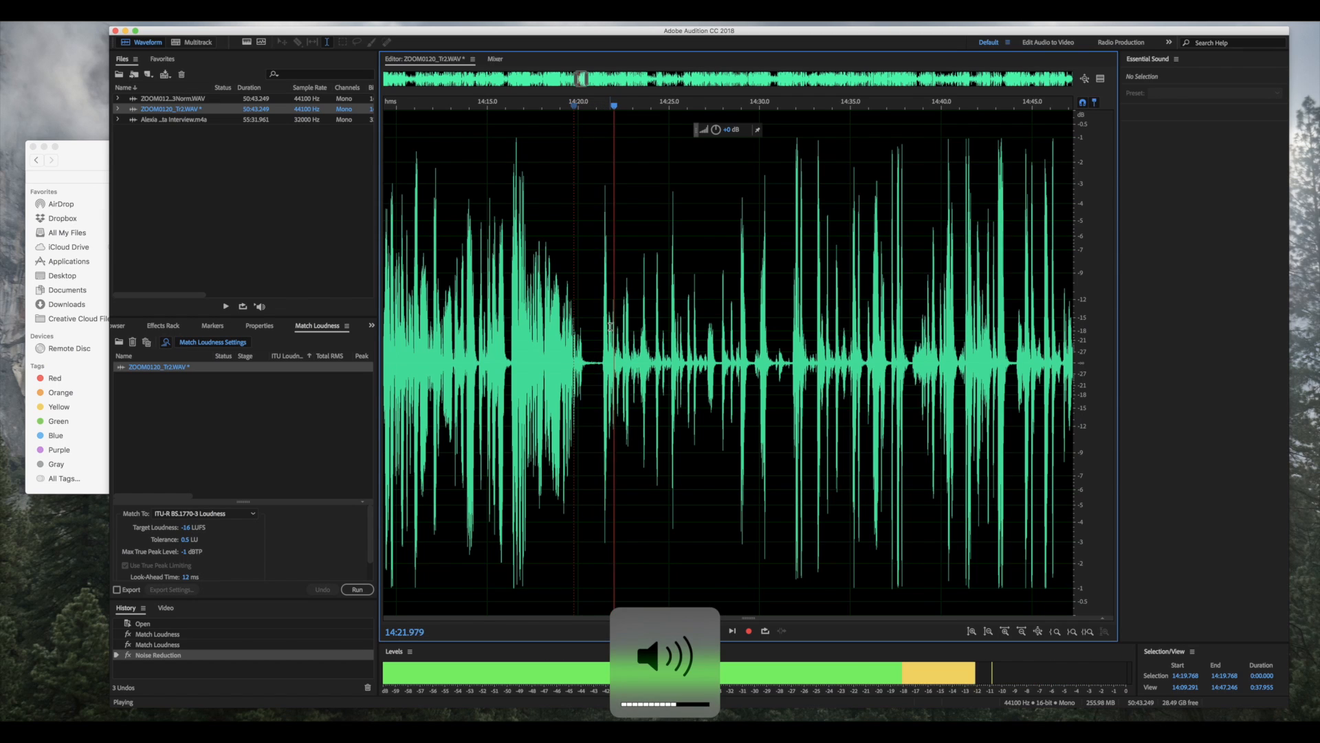
pyautogui.press('XF86AudioRaiseVolume')
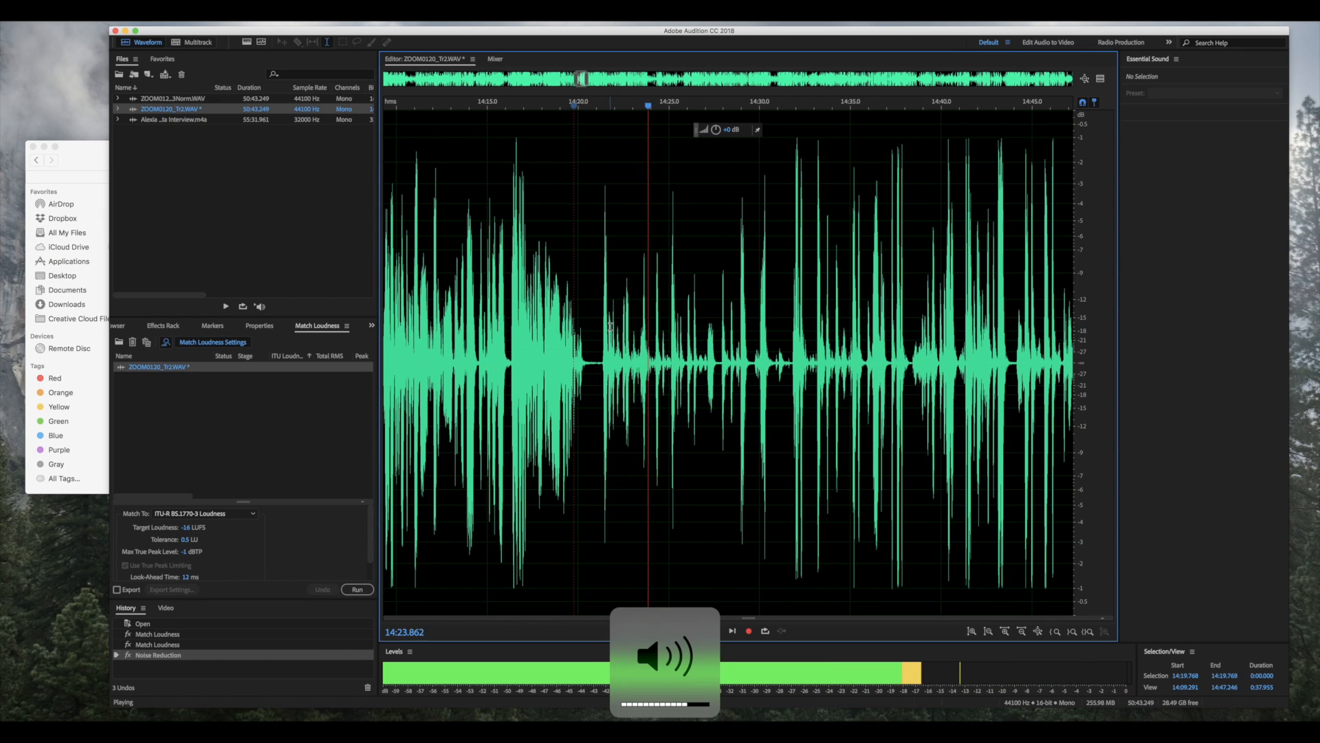
pyautogui.press('space')
pyautogui.click(436, 292)
pyautogui.press('space')
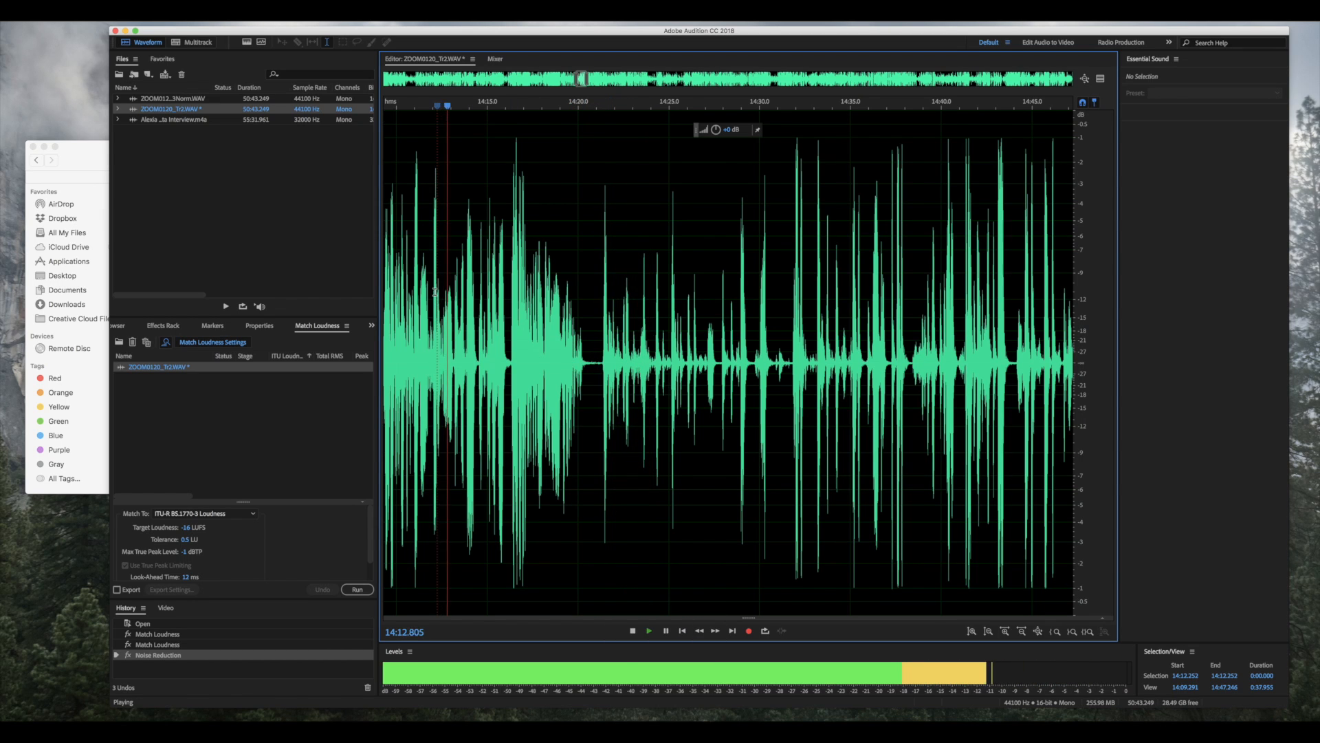
pyautogui.press('XF86AudioLowerVolume')
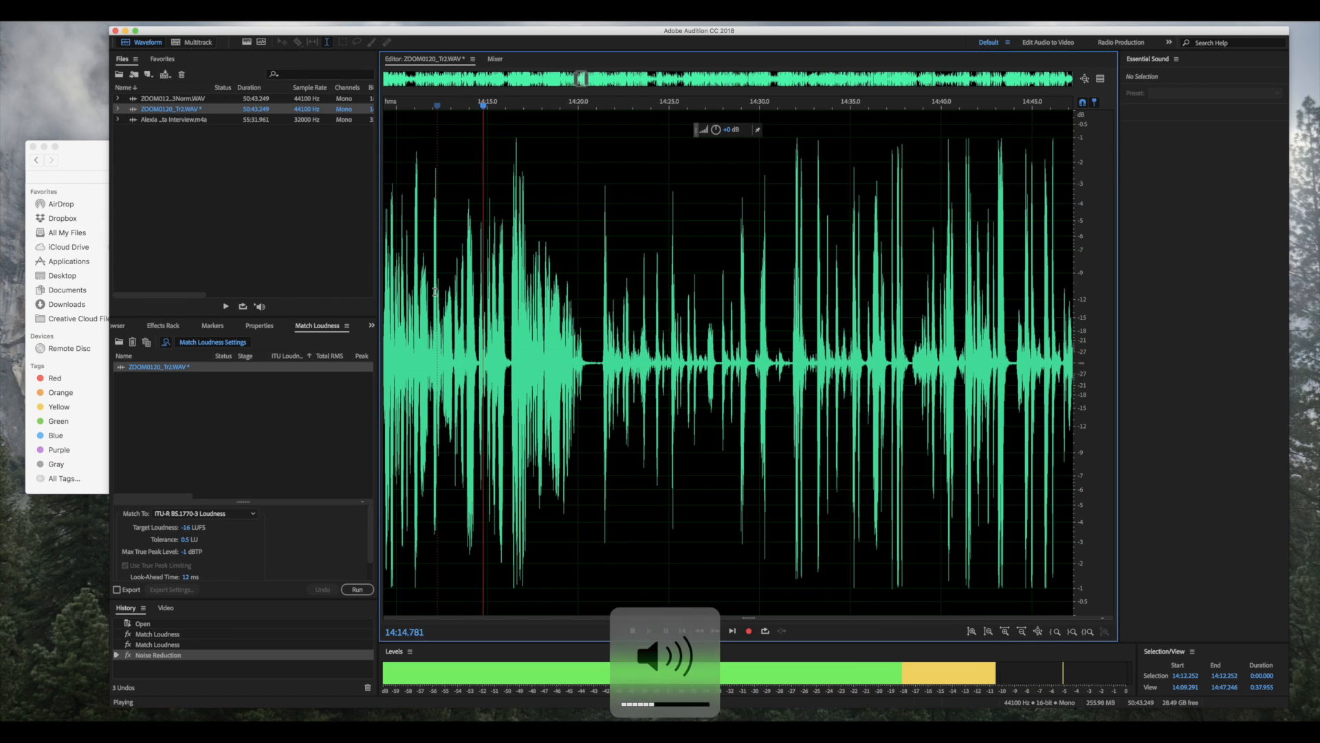
pyautogui.press('XF86AudioLowerVolume')
pyautogui.press('XF86AudioLowerVolume')
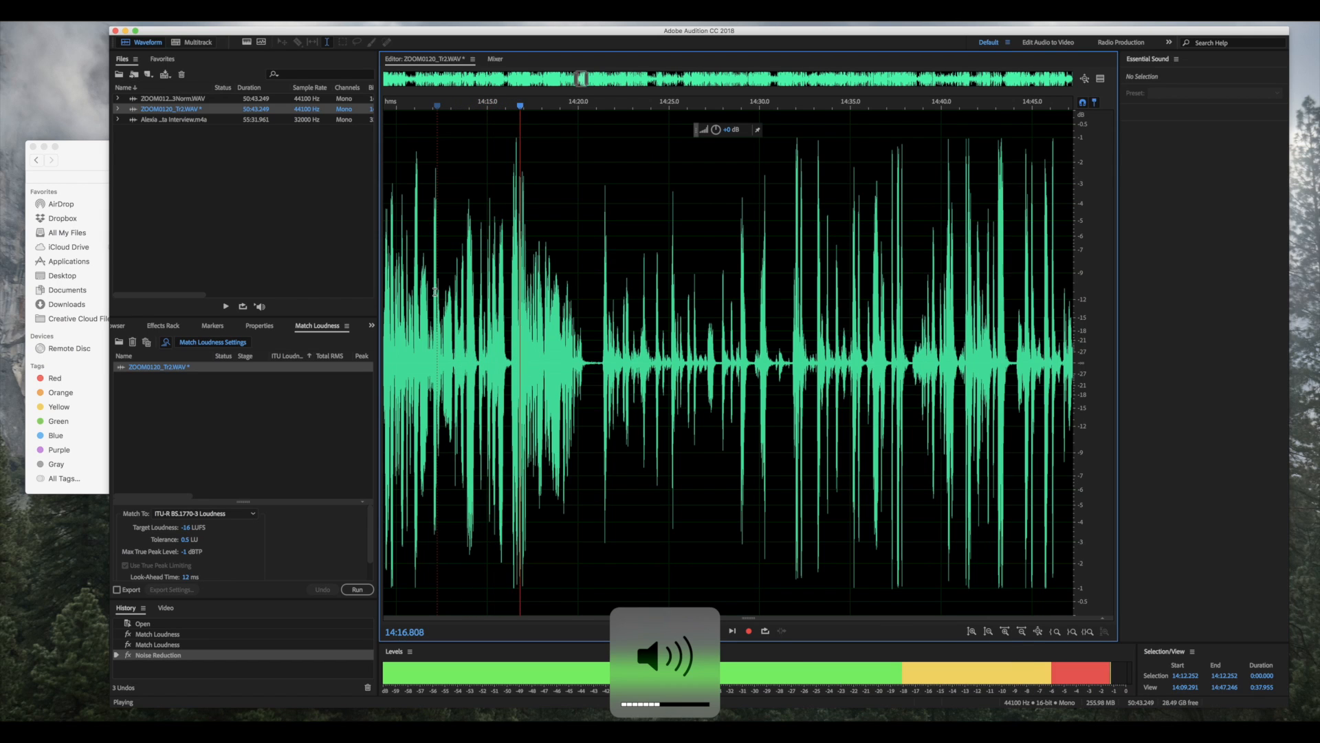
pyautogui.press('space')
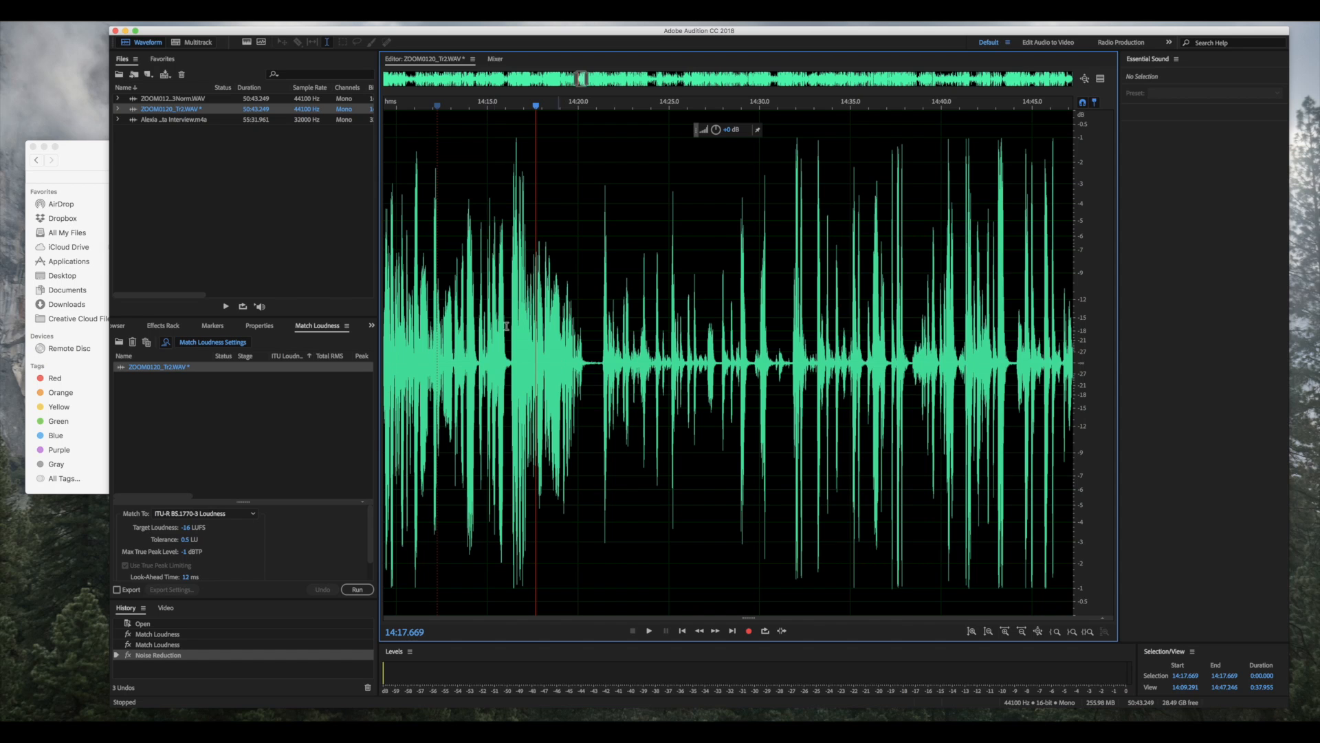
pyautogui.hscroll(-2, 492, 342)
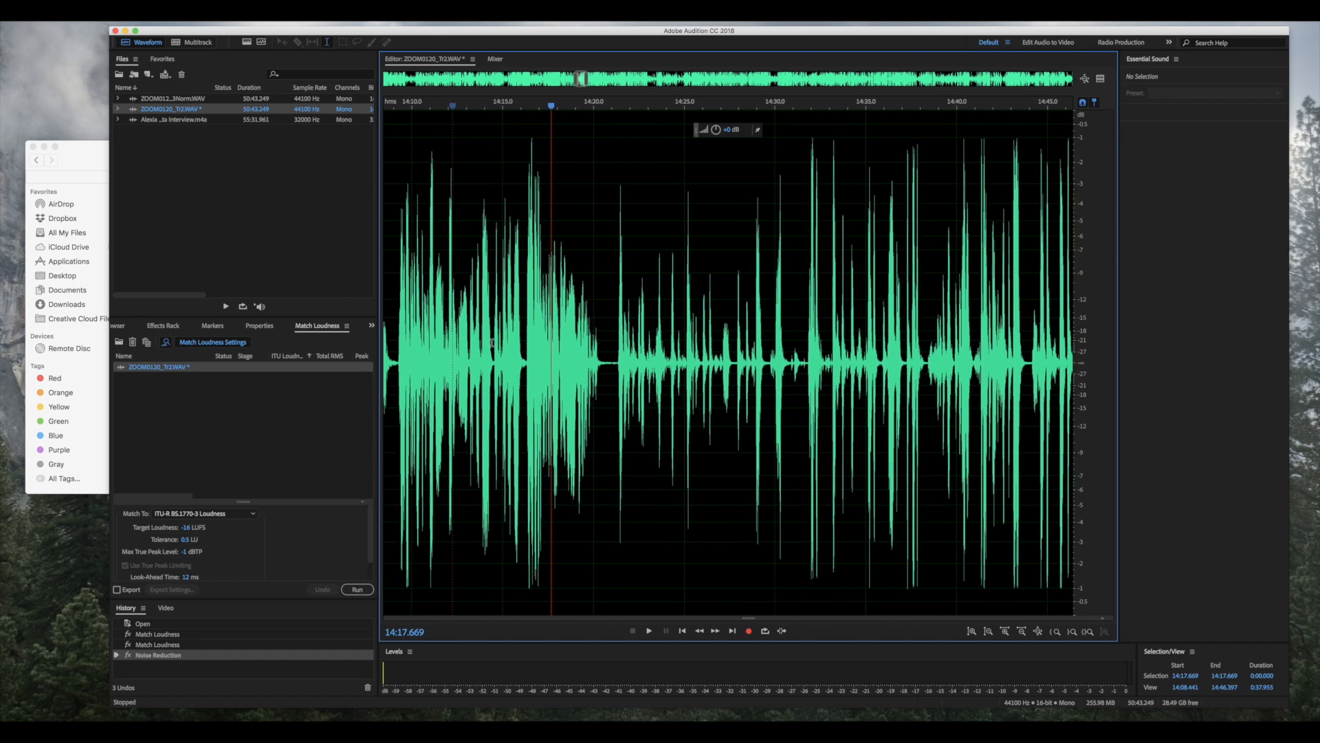
pyautogui.click(480, 349)
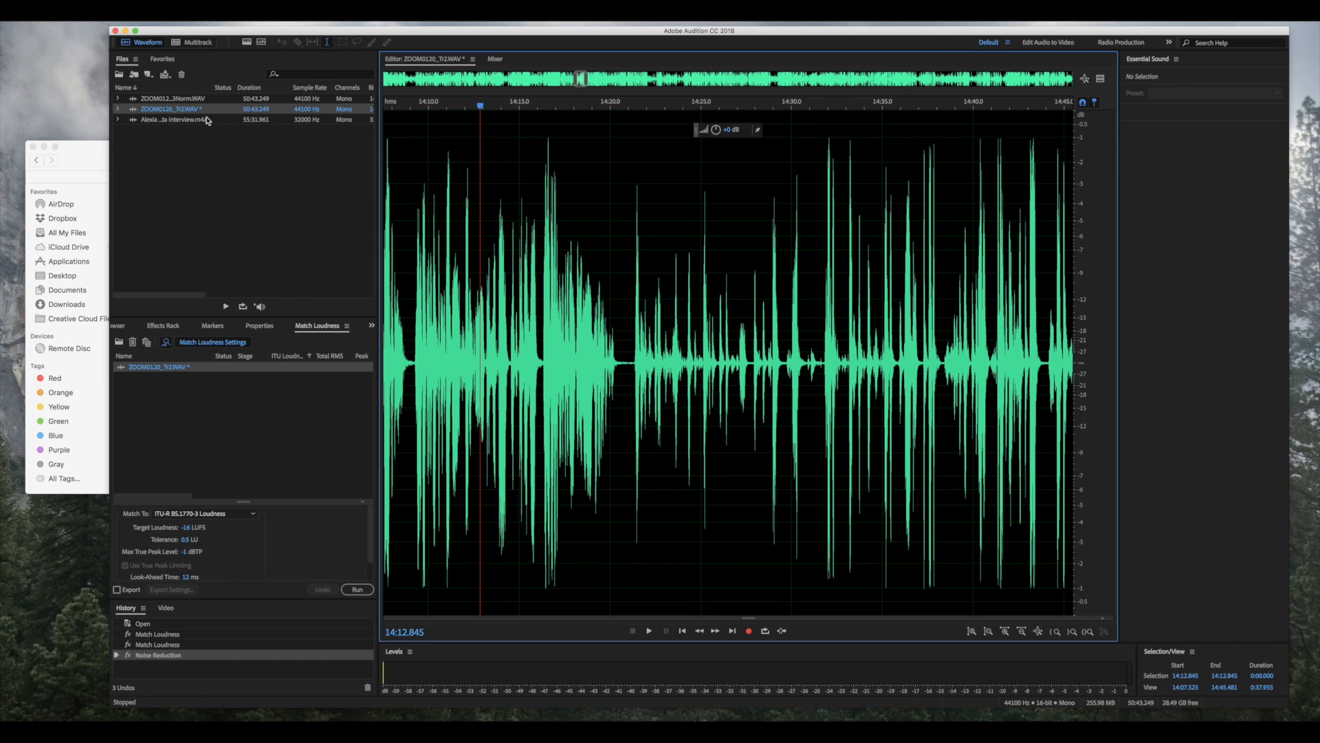
pyautogui.click(655, 357)
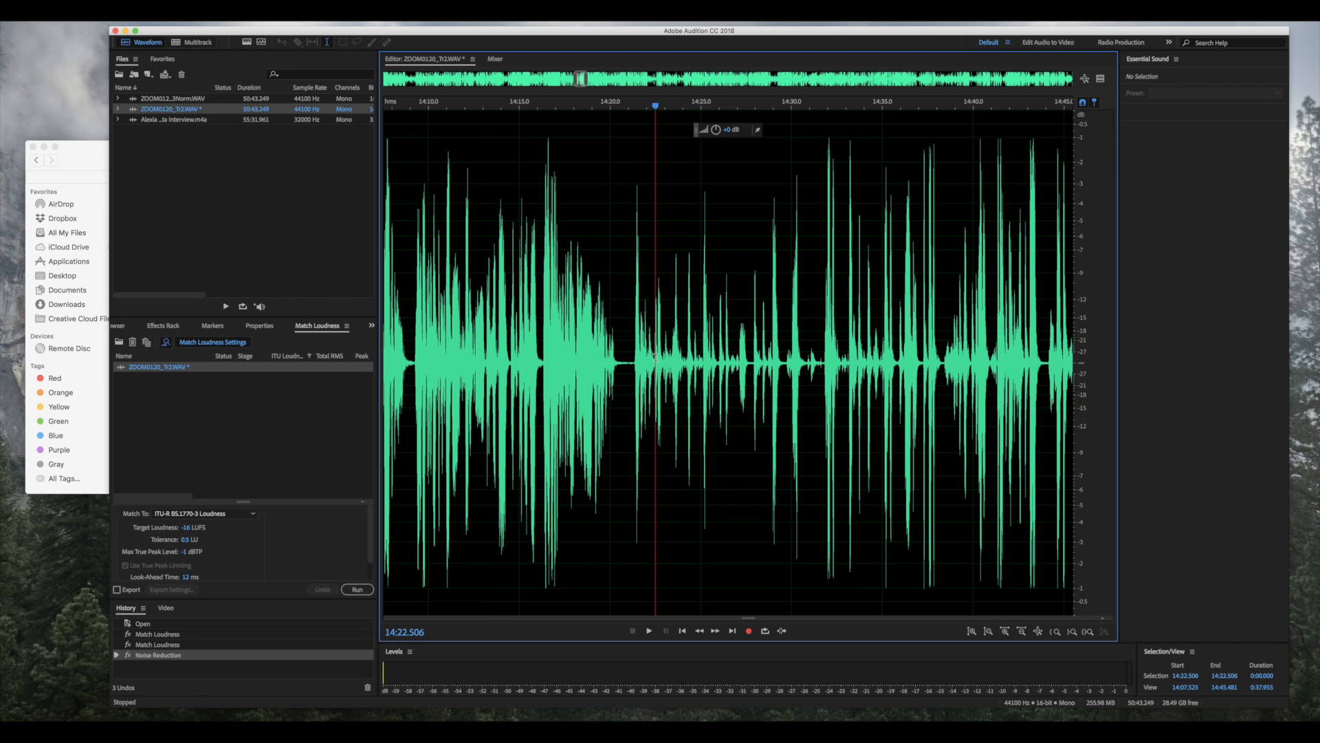
pyautogui.click(633, 305)
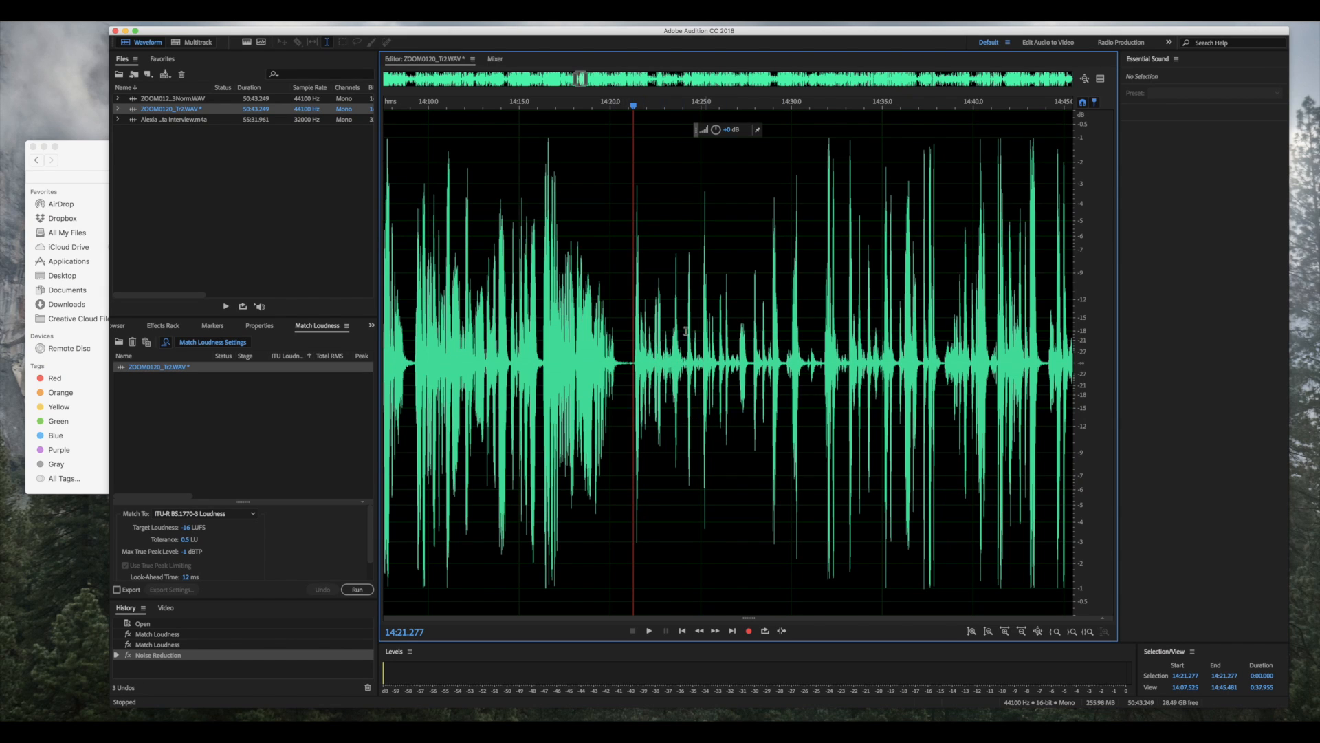
pyautogui.hscroll(-10, 544, 385)
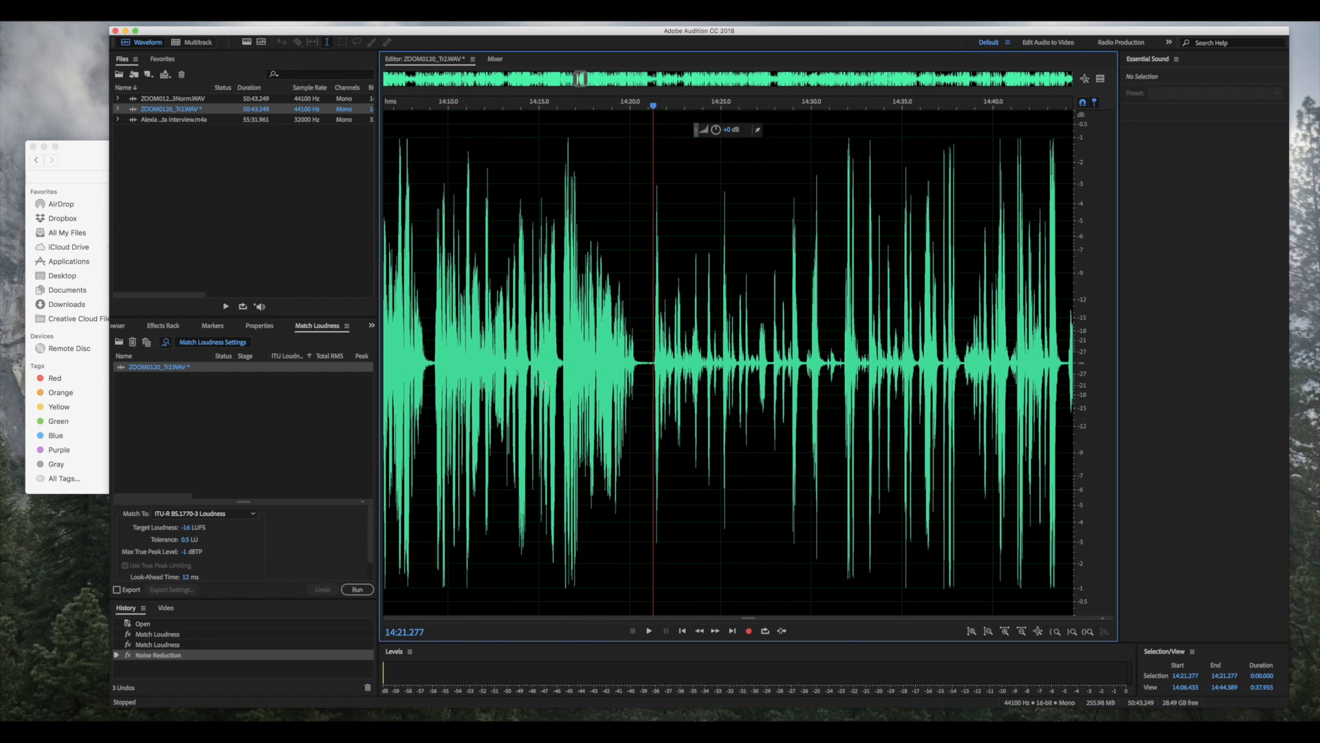
pyautogui.hscroll(-7, 544, 385)
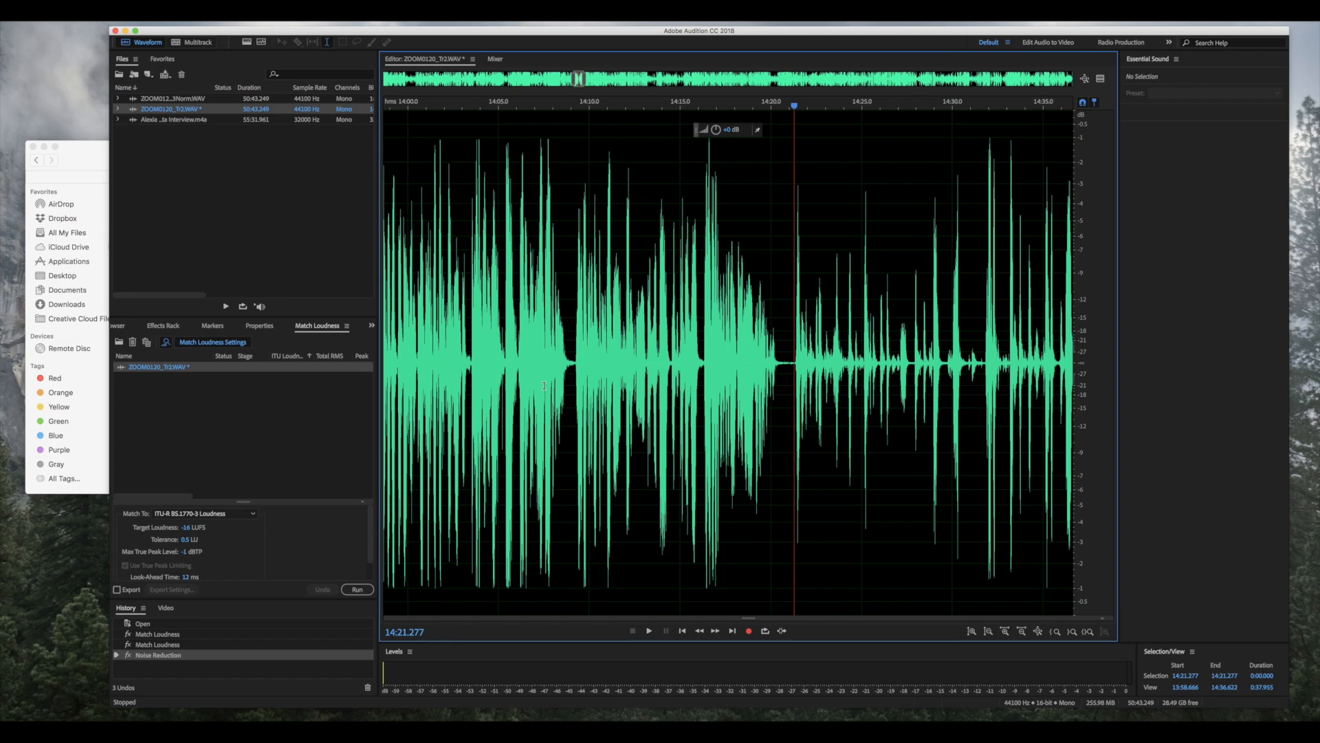
pyautogui.scroll(2, 544, 385)
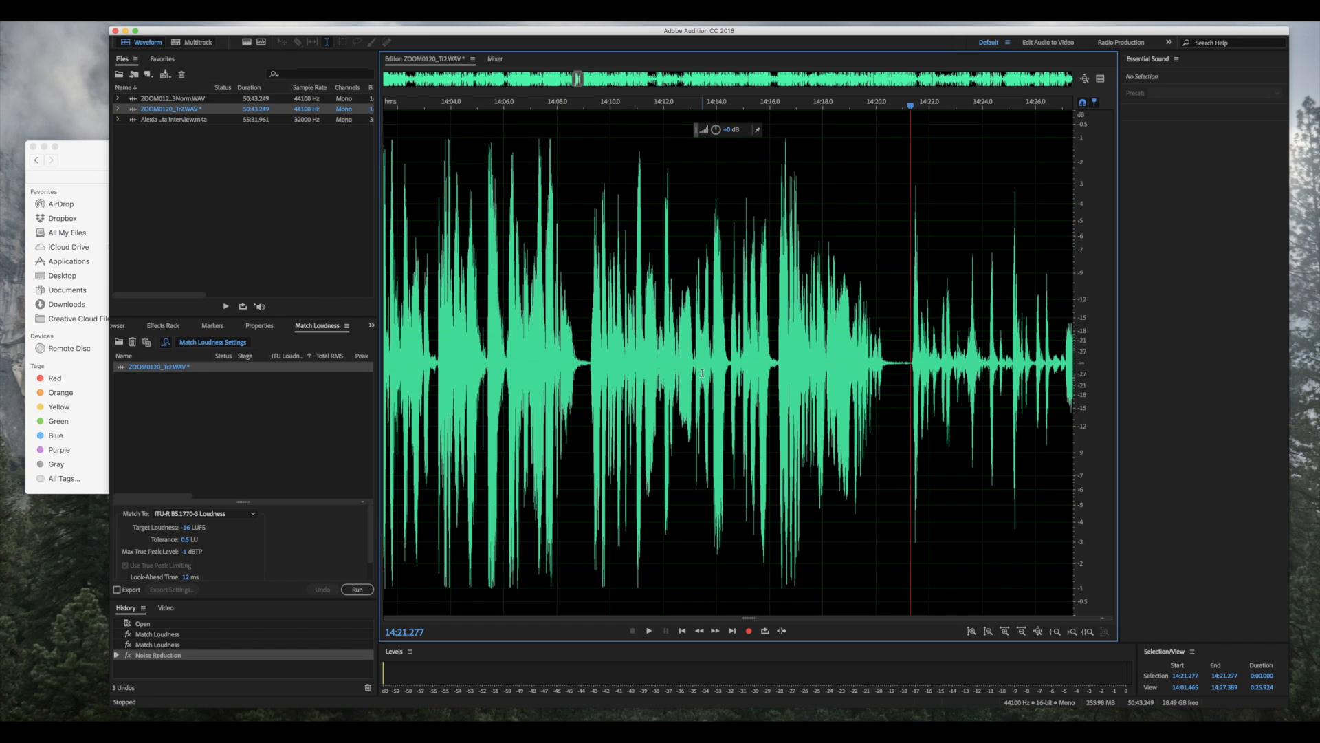
# - Save the cleaned Tr2 recording as ZOOM0120_Tr2Norm.WAV
pyautogui.click(169, 112)
pyautogui.click(77, 8)
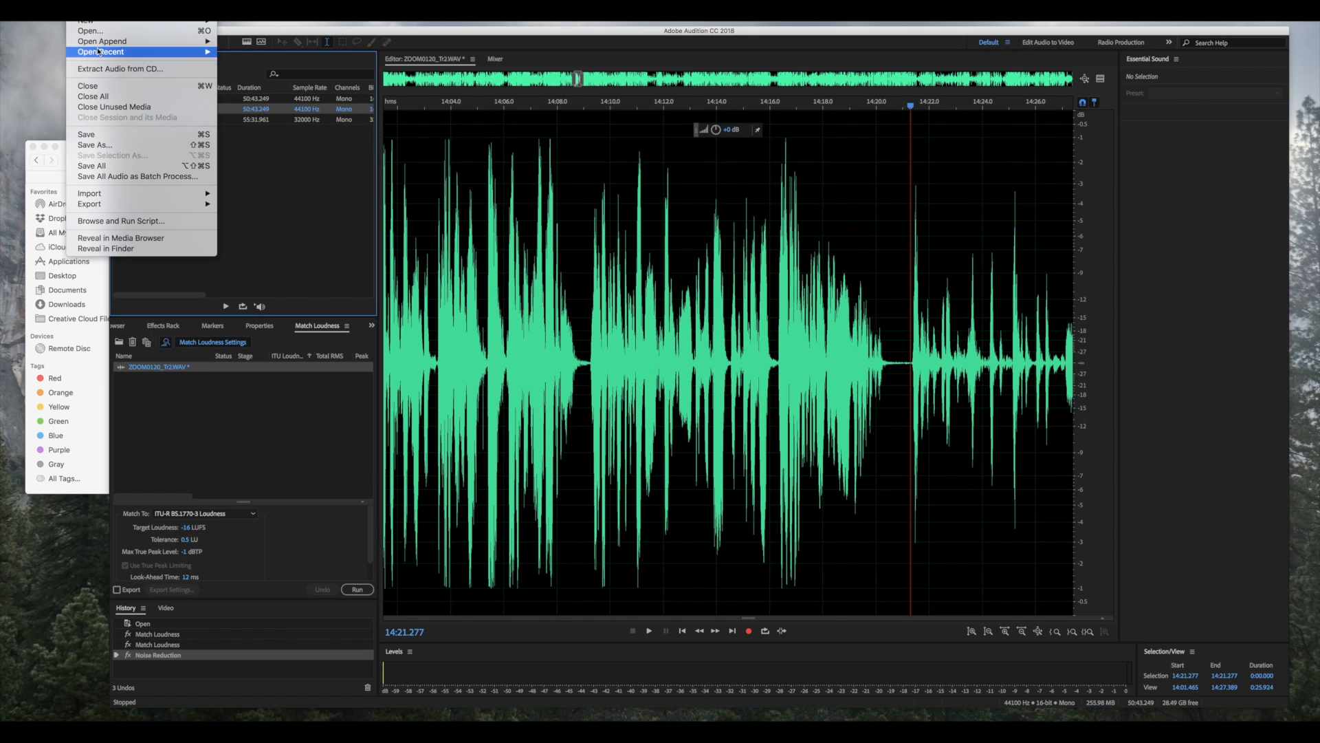
pyautogui.click(96, 145)
pyautogui.click(672, 308)
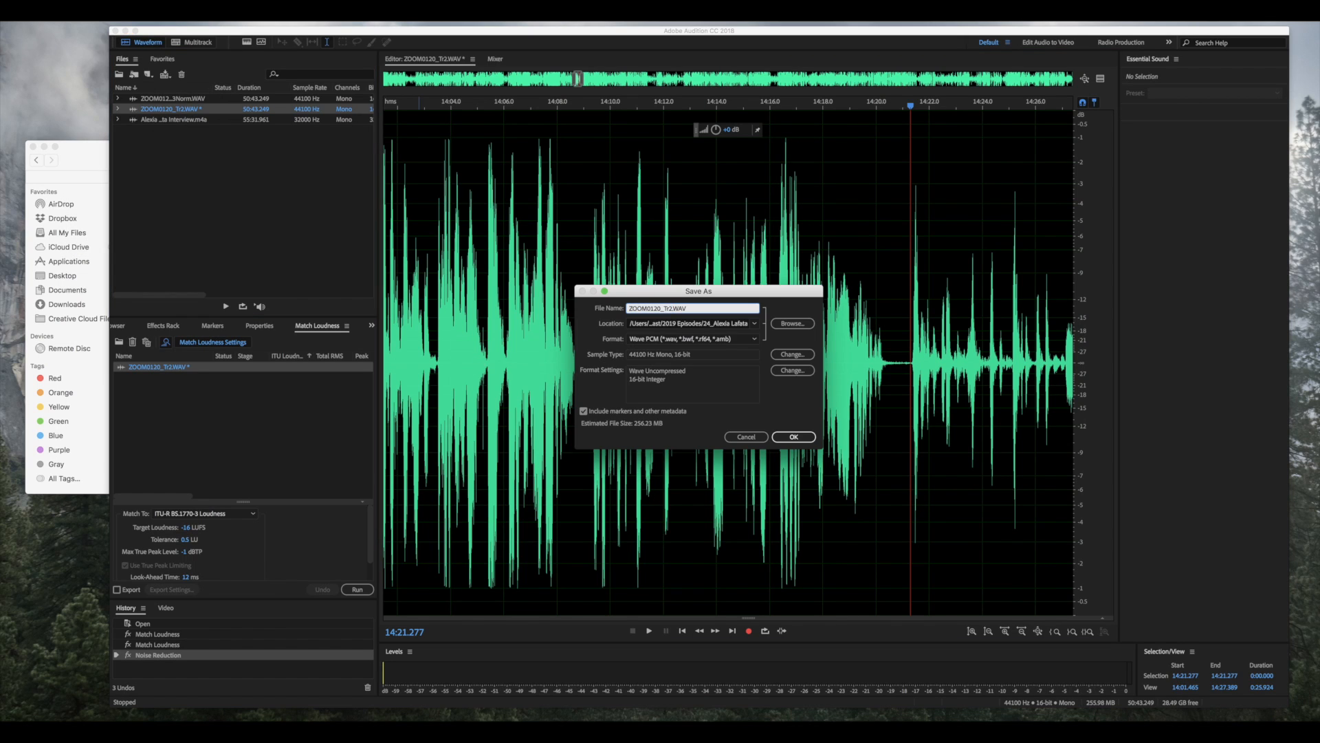
pyautogui.write('Norm')
pyautogui.press('Return')
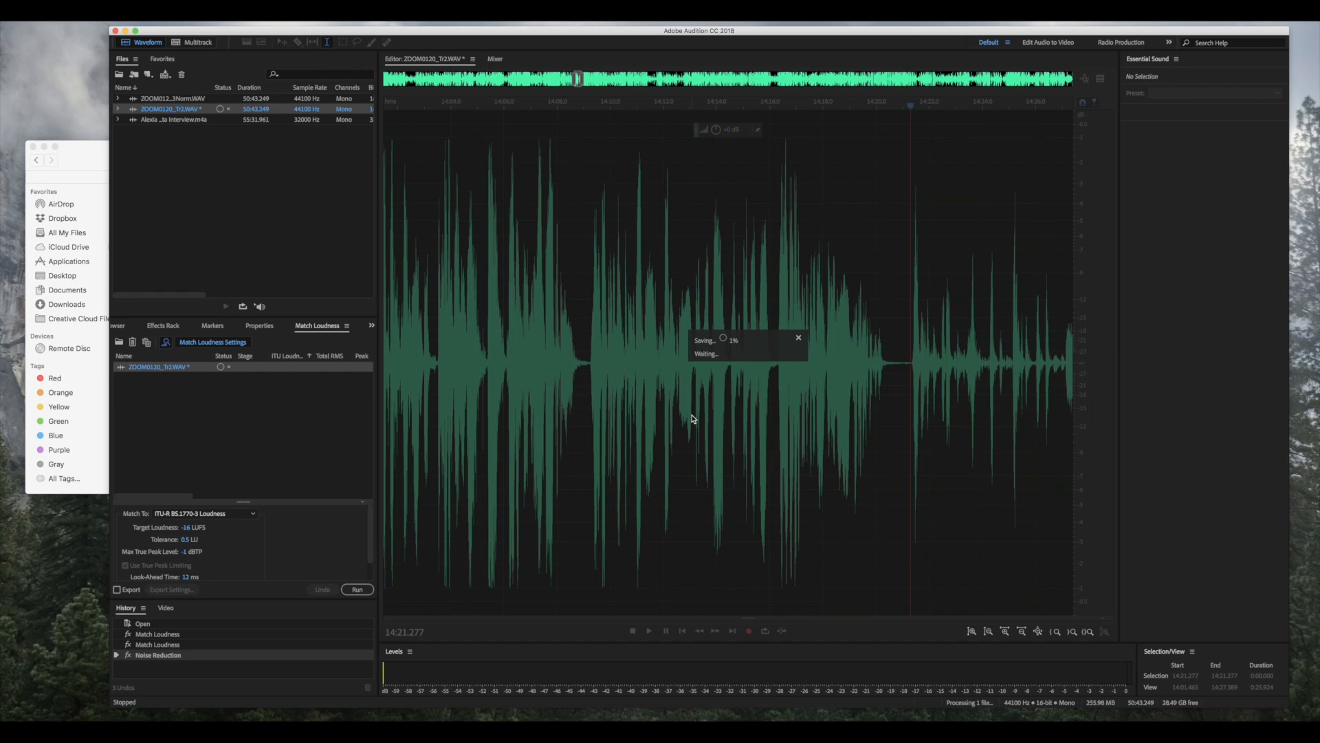